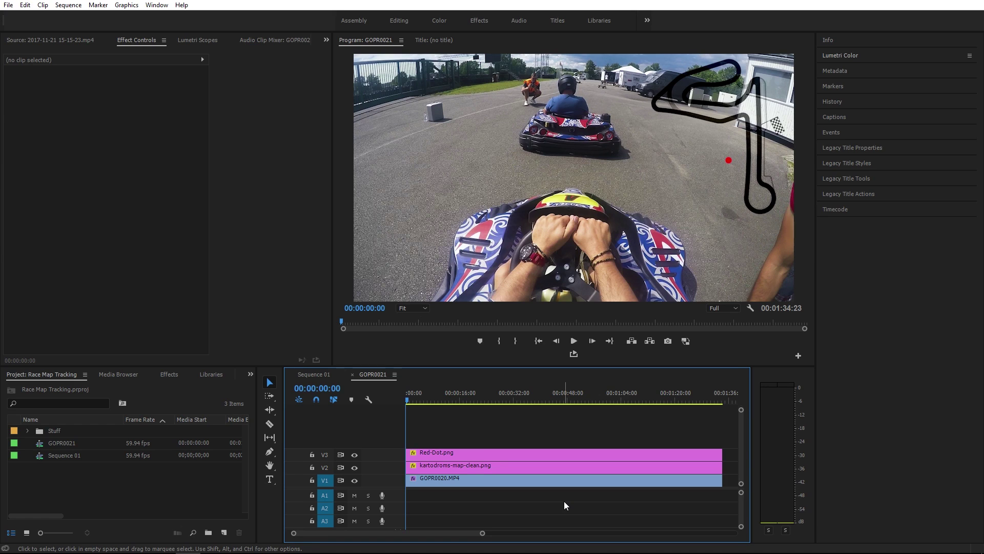
# - Select the onboard GOPR0020.MP4 clip on V1 to see its settings in Effect Controls
pyautogui.click(552, 482)
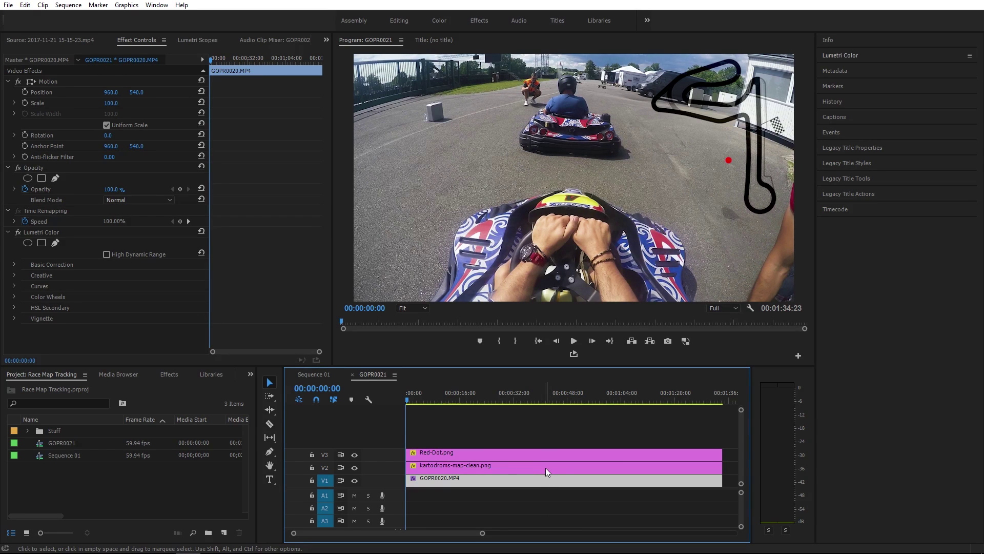
# - Check the kartodroms-map-clean.png and Red-Dot.png motion settings, then deselect all clips
pyautogui.click(546, 467)
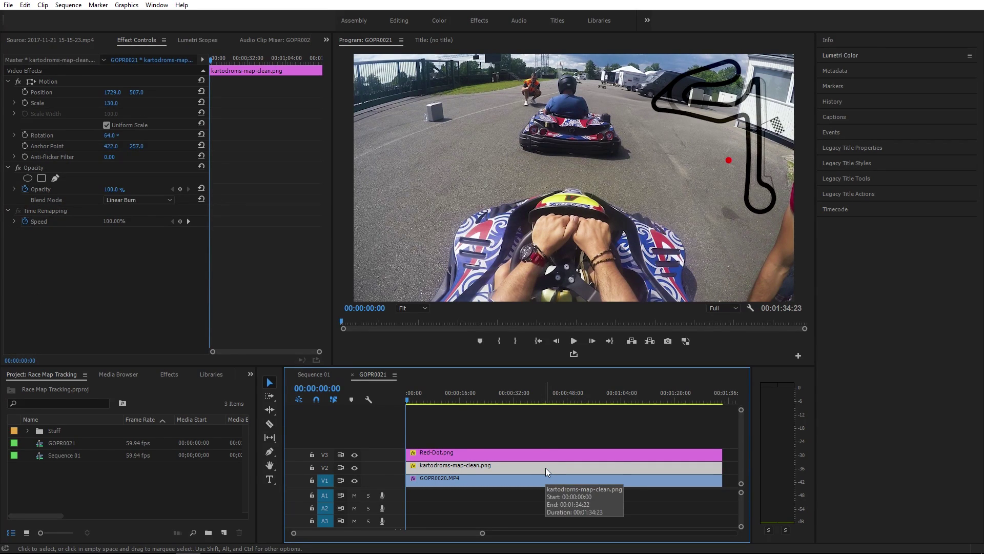
pyautogui.click(539, 453)
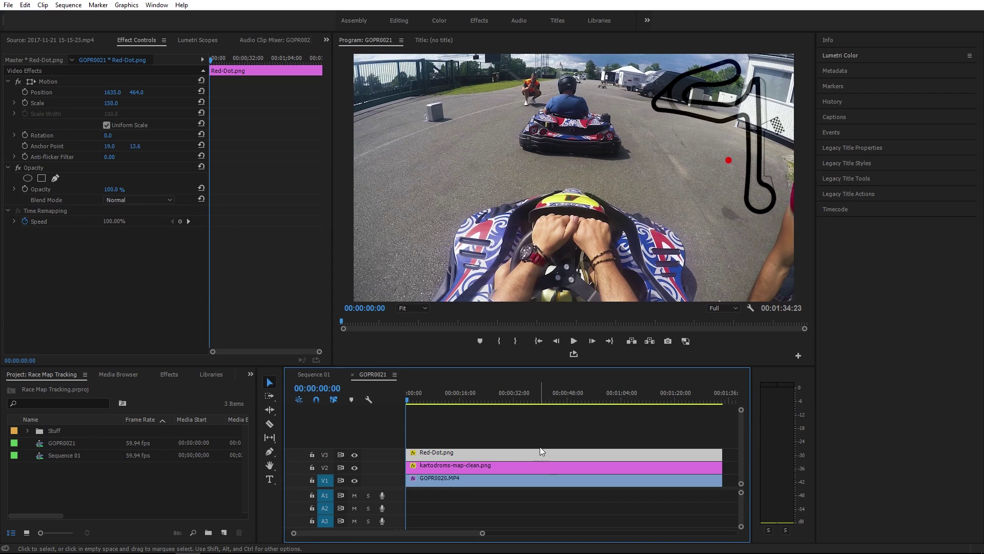
pyautogui.click(540, 434)
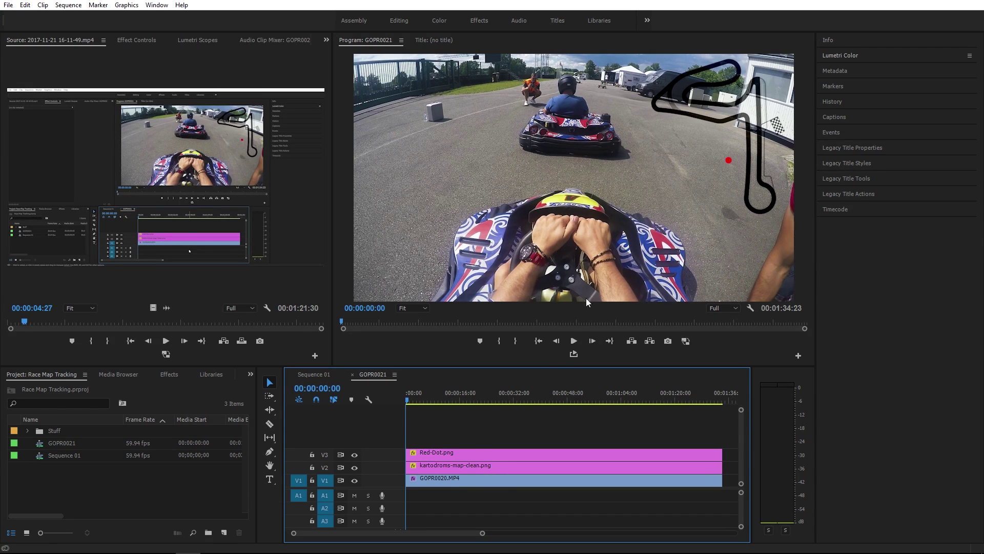
# - Place the red dot on the map's start/finish line at Position 1799, 375
pyautogui.click(489, 453)
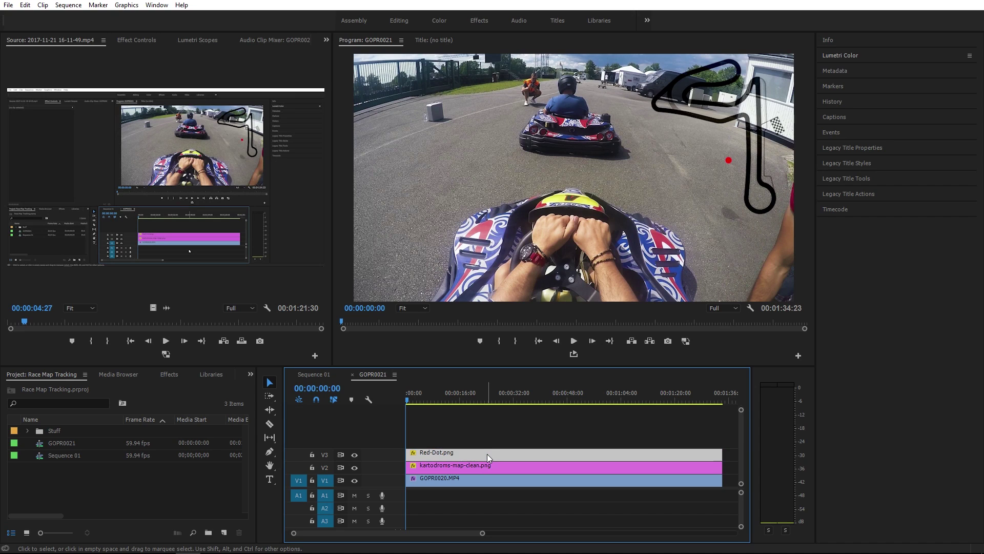
pyautogui.click(131, 38)
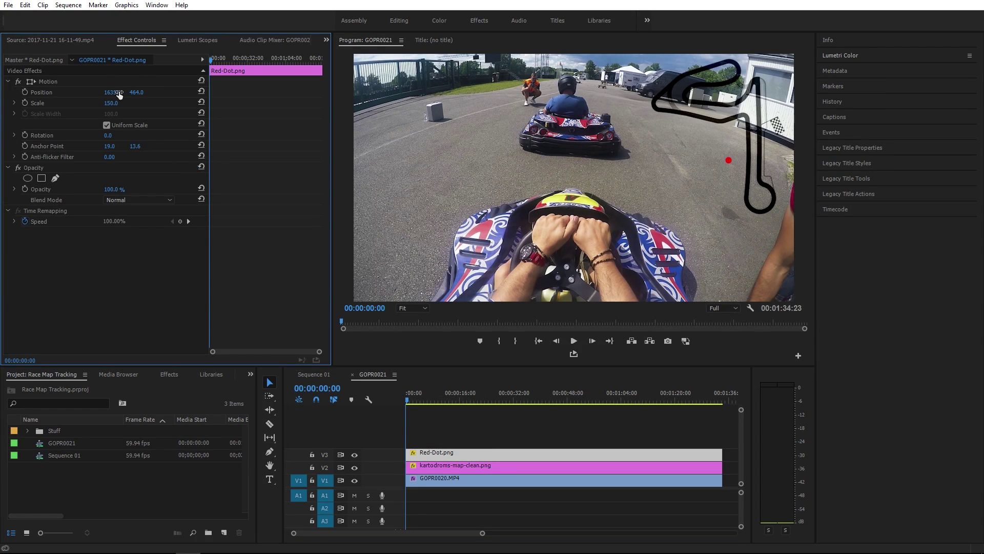
pyautogui.moveTo(118, 94); pyautogui.dragTo(205, 94)
pyautogui.moveTo(133, 94); pyautogui.dragTo(116, 93)
pyautogui.moveTo(112, 92); pyautogui.dragTo(115, 92)
pyautogui.moveTo(115, 92)
pyautogui.mouseDown()
pyautogui.moveTo(139, 97)
pyautogui.moveTo(127, 97)
pyautogui.mouseUp()
# - Keyframe the dot's Position at the start and again at 00:00:02:06
pyautogui.click(25, 93)
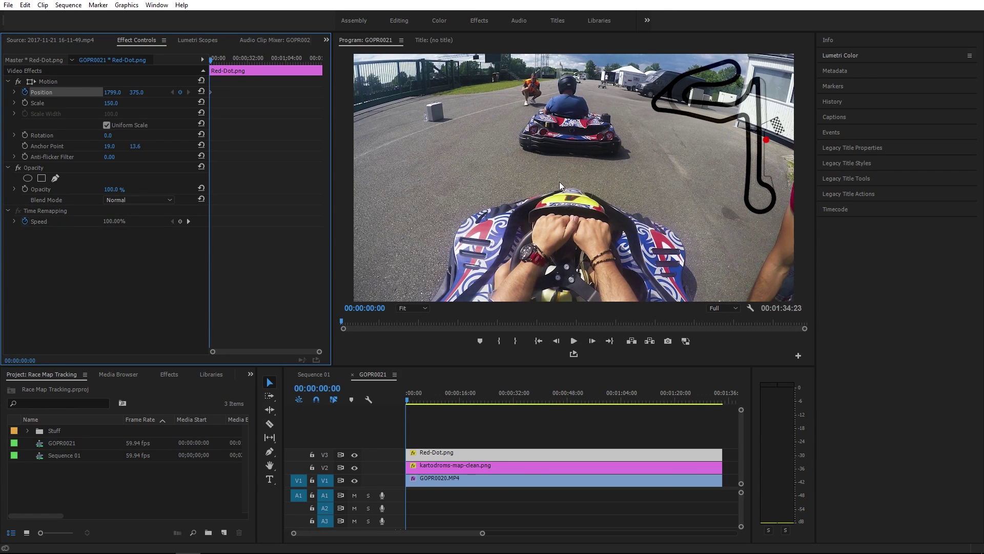
pyautogui.press('space')
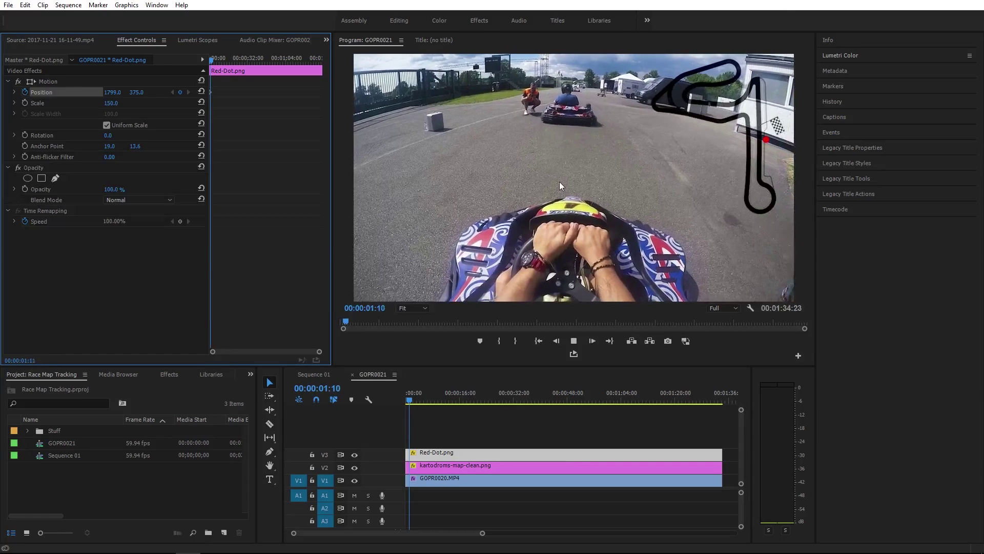
pyautogui.press('space')
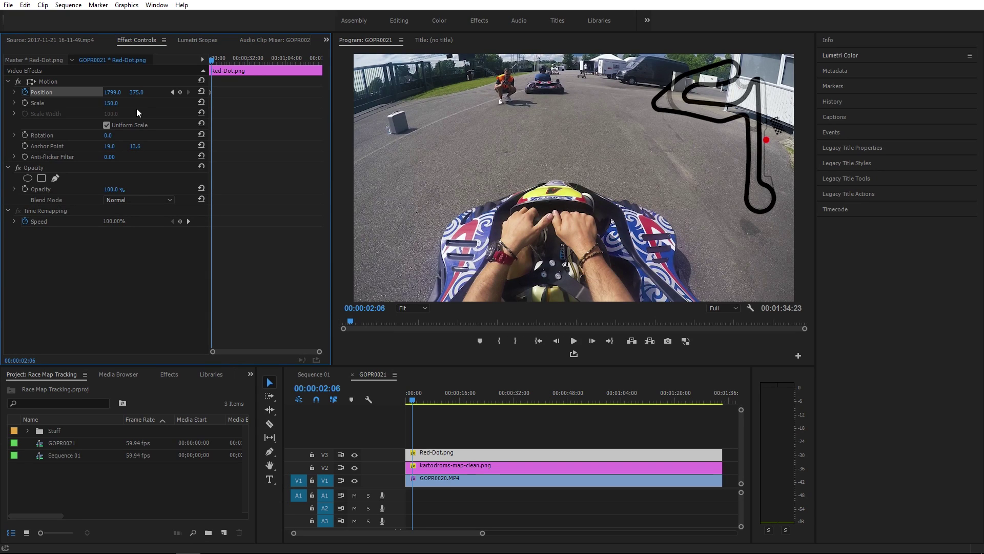
pyautogui.click(181, 92)
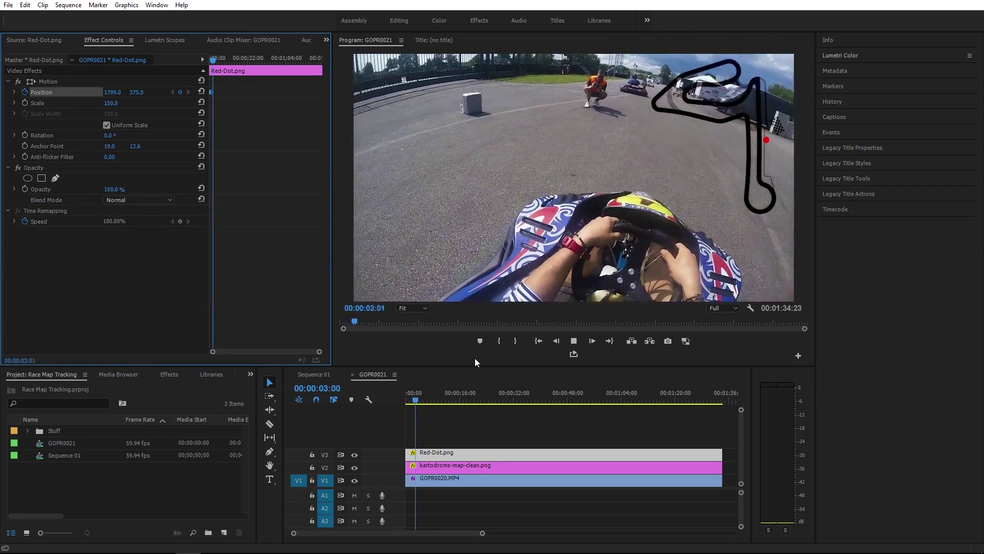
# - Move the playhead forward to 00:00:16:24
pyautogui.click(435, 401)
pyautogui.moveTo(438, 398); pyautogui.dragTo(451, 398)
pyautogui.press('space')
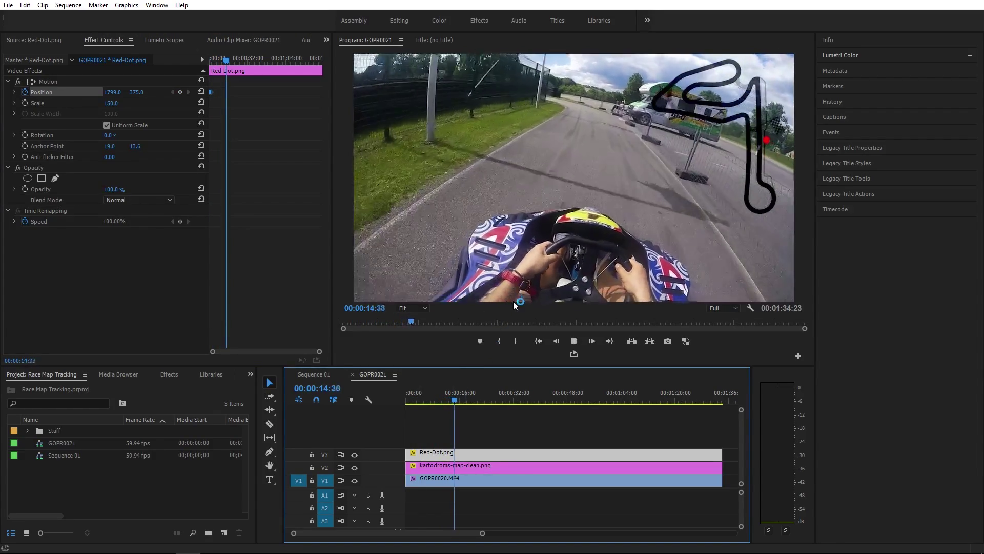
pyautogui.press('space')
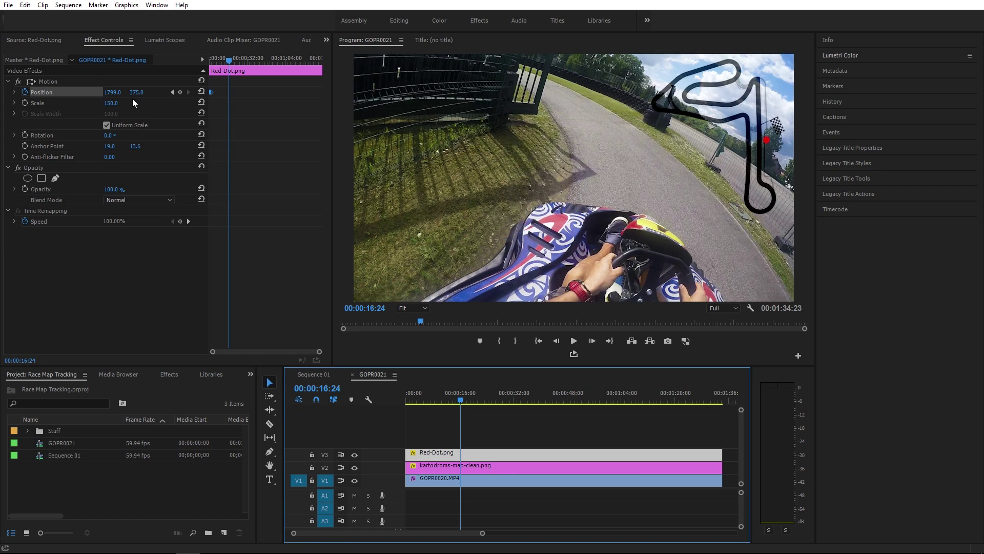
# - Keyframe the red dot at the top of the right-hand straight, 1794.8, 129.7
pyautogui.click(50, 81)
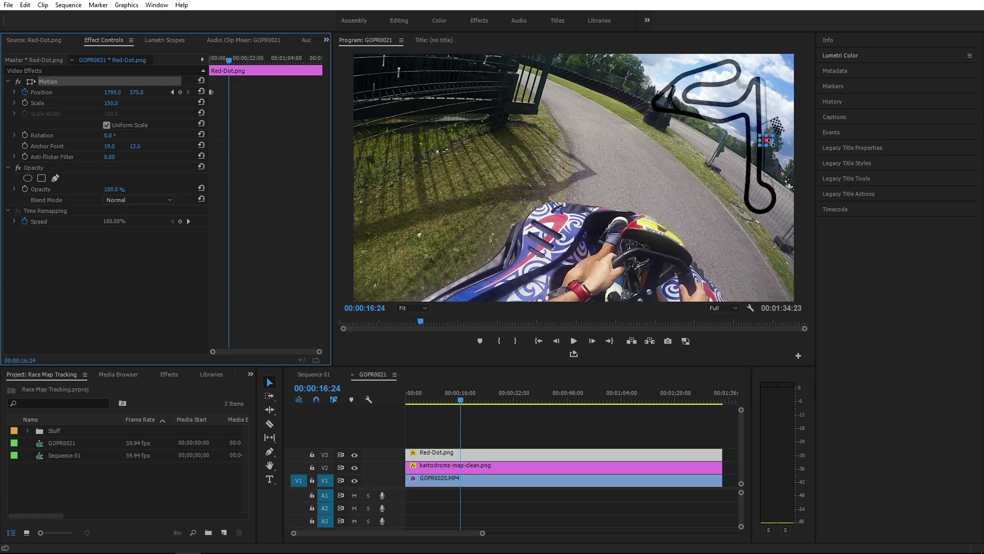
pyautogui.moveTo(773, 144); pyautogui.dragTo(765, 83)
pyautogui.hotkey('ctrl', 'z')
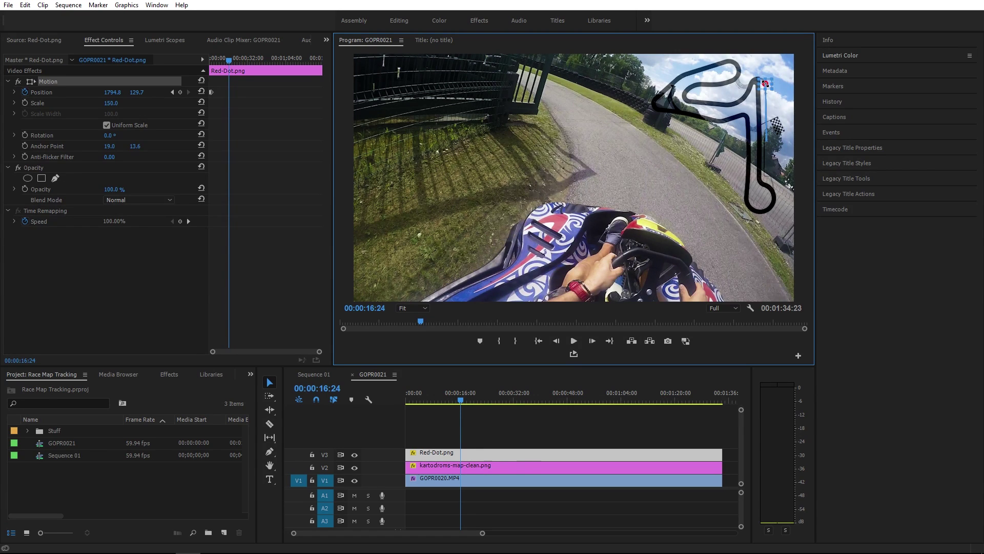
pyautogui.click(765, 83)
pyautogui.press('space')
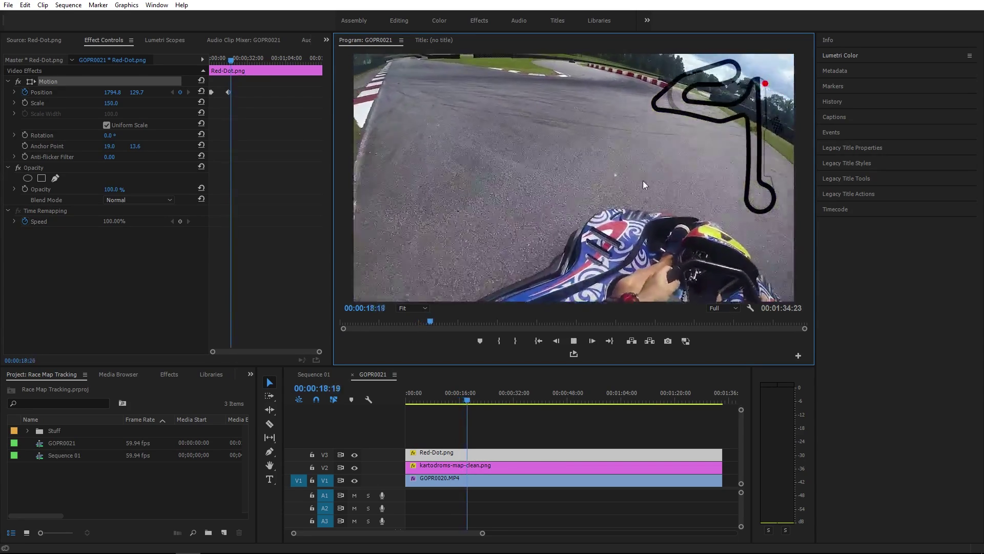
# - At 00:00:20:10, zoom the monitor to 150% and shift the dot to X 1733.8 in the hairpin
pyautogui.press('space')
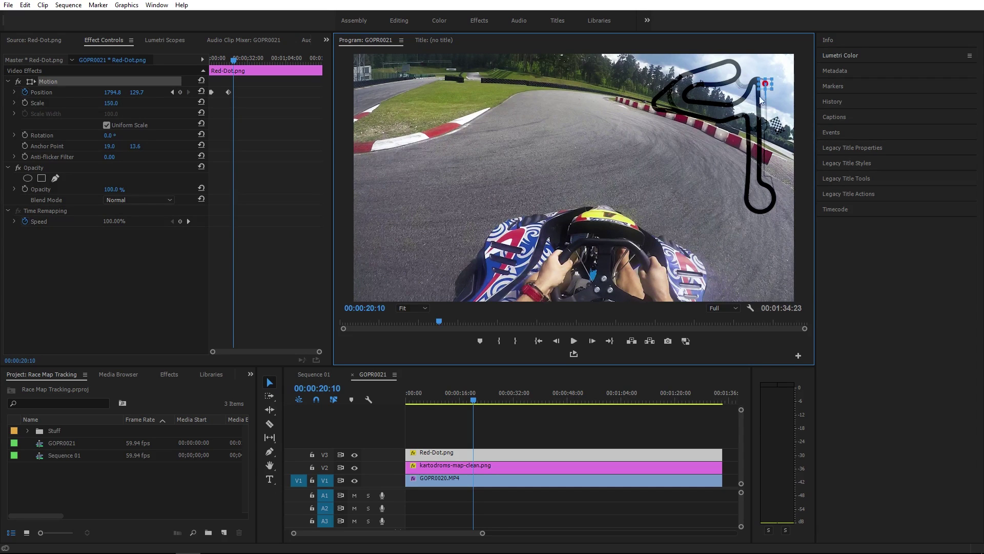
pyautogui.click(415, 308)
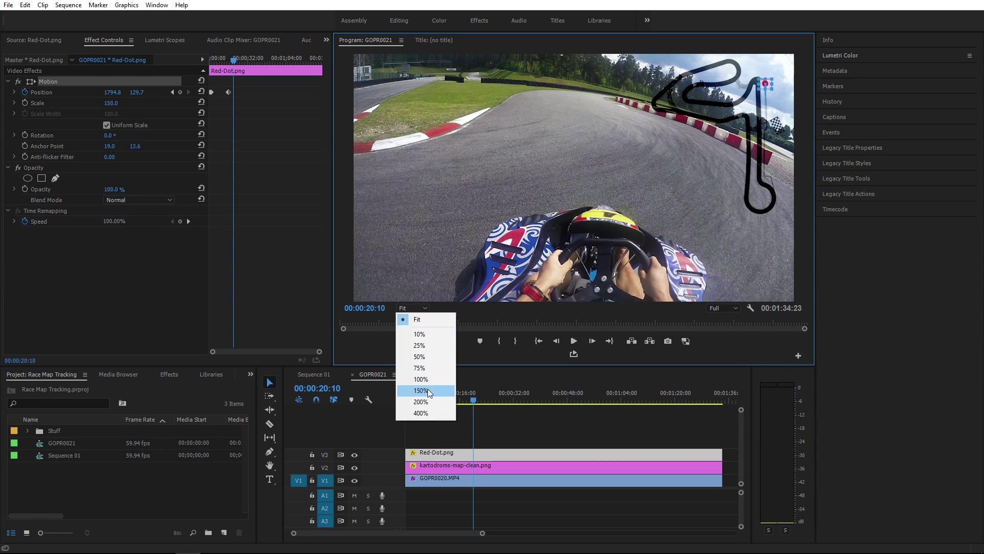
pyautogui.click(428, 390)
pyautogui.moveTo(617, 298); pyautogui.dragTo(801, 101)
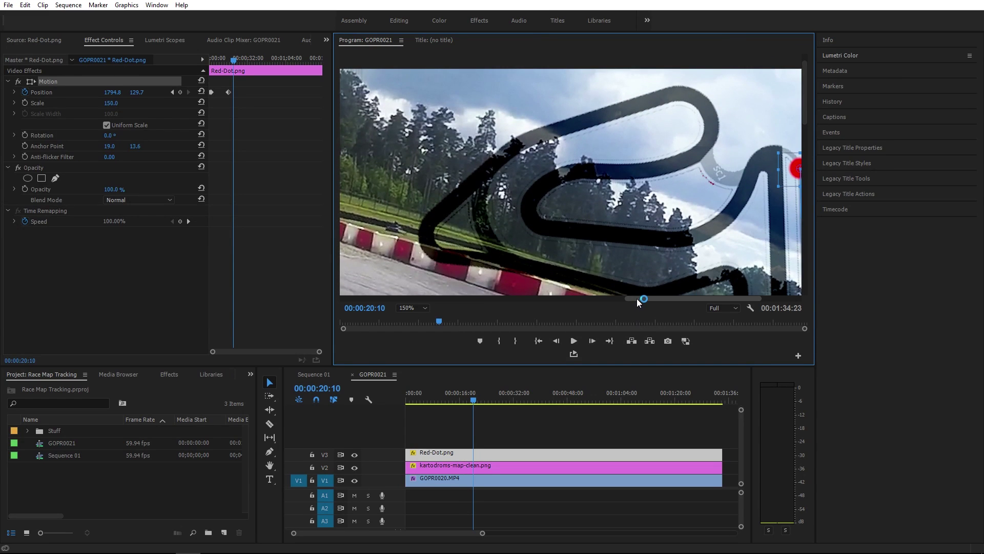
pyautogui.moveTo(636, 298); pyautogui.dragTo(677, 298)
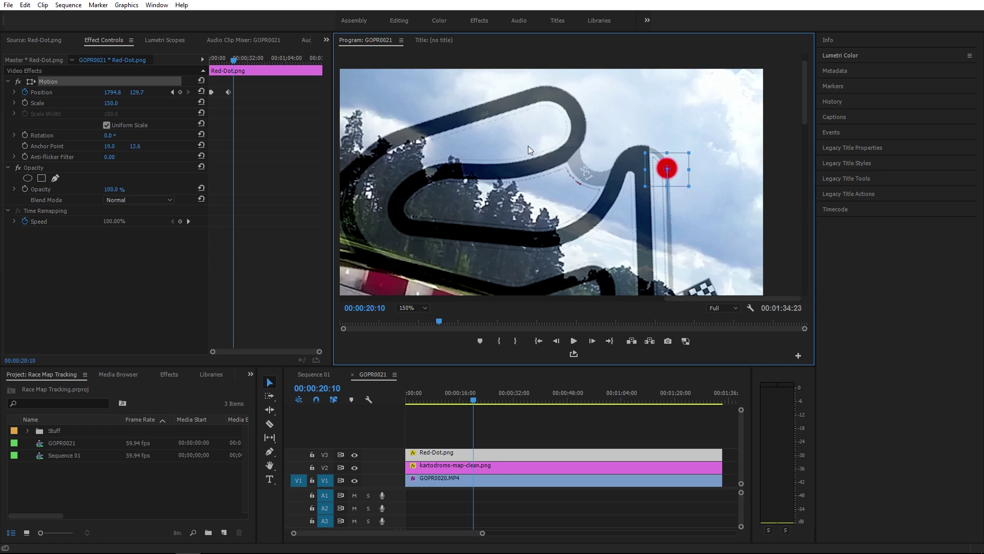
pyautogui.moveTo(116, 95); pyautogui.dragTo(86, 96)
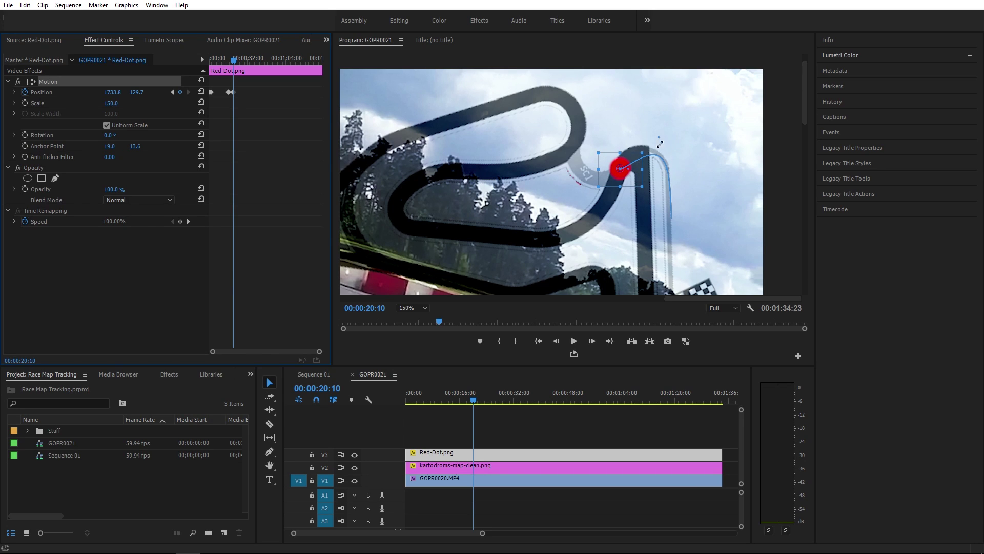
# - Curve the dot's motion path to follow the hairpin bend and check its placement
pyautogui.moveTo(659, 136); pyautogui.dragTo(656, 128)
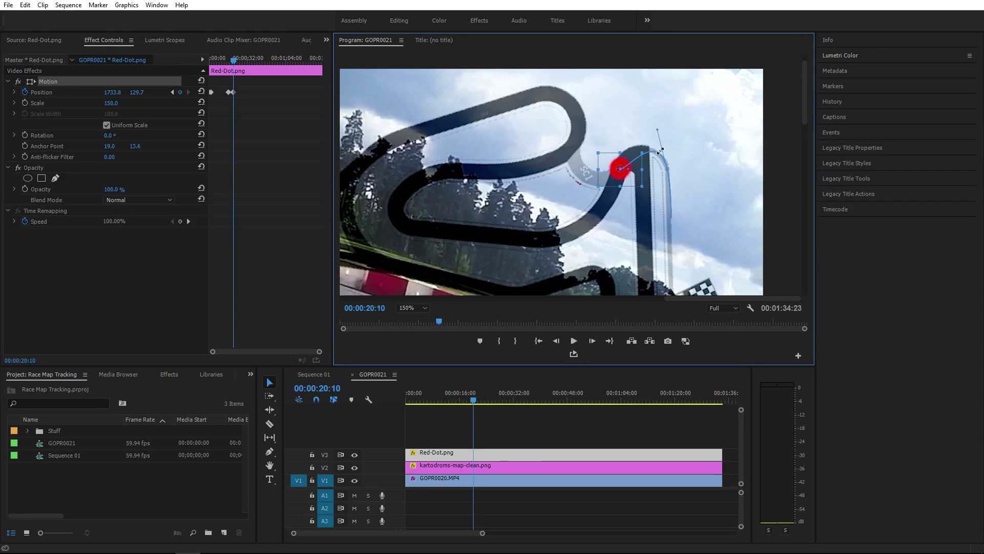
pyautogui.click(633, 168)
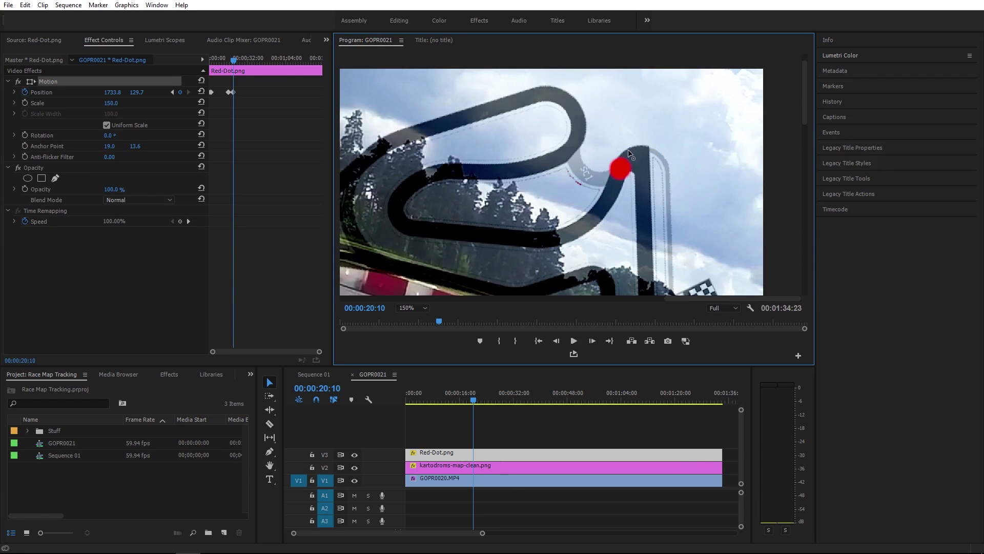
pyautogui.click(657, 134)
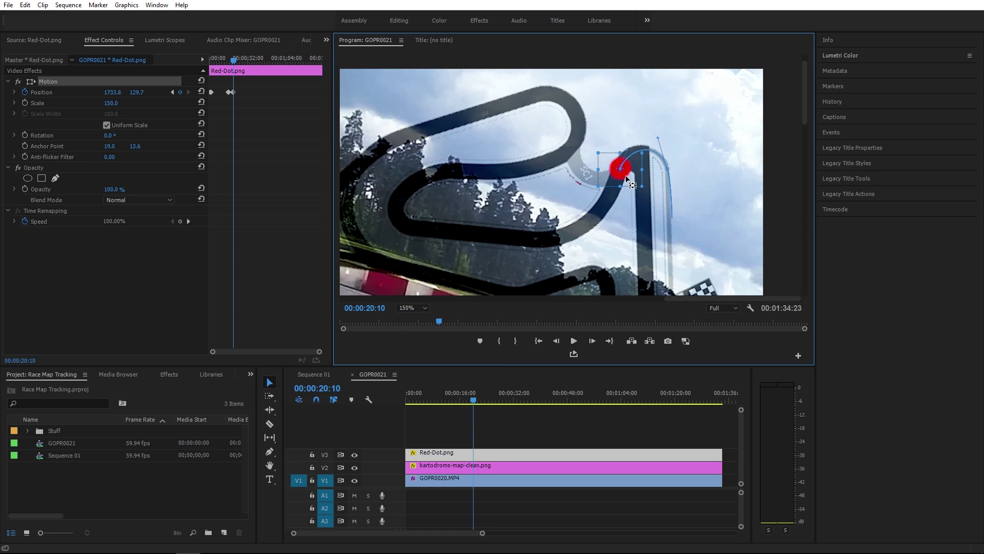
pyautogui.click(424, 310)
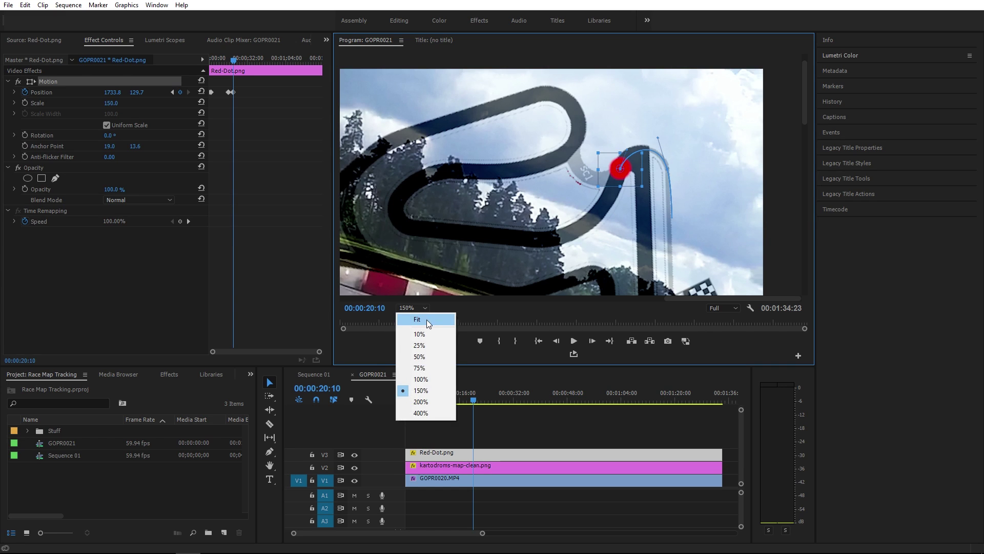
# - Fit the Program monitor, preview the dot up to 00:00:22:49, and save the project
pyautogui.click(427, 319)
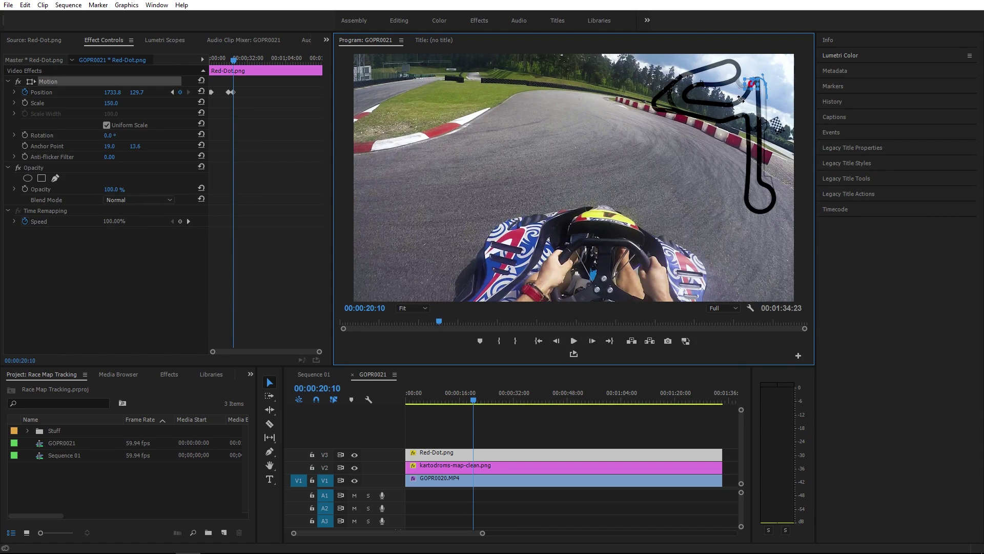
pyautogui.press('space')
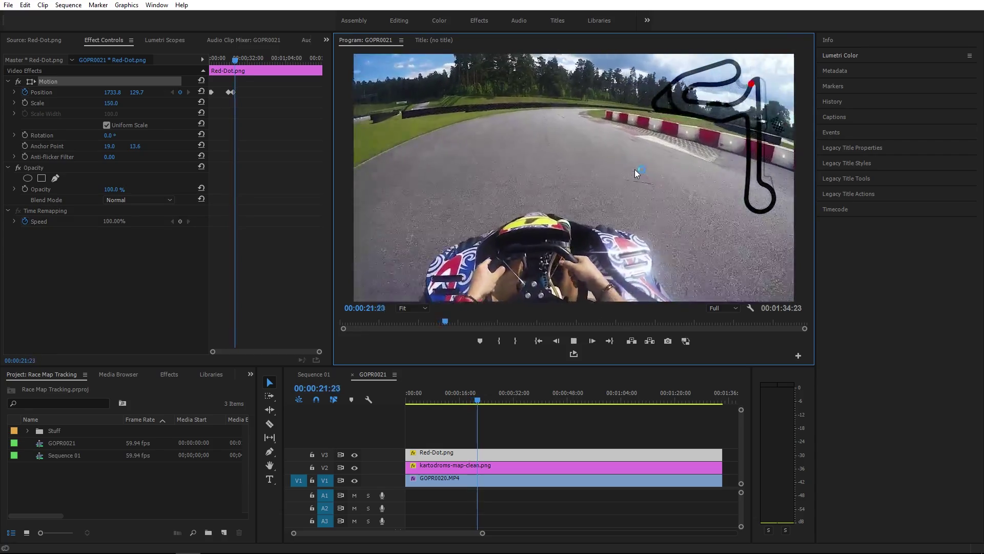
pyautogui.press('space')
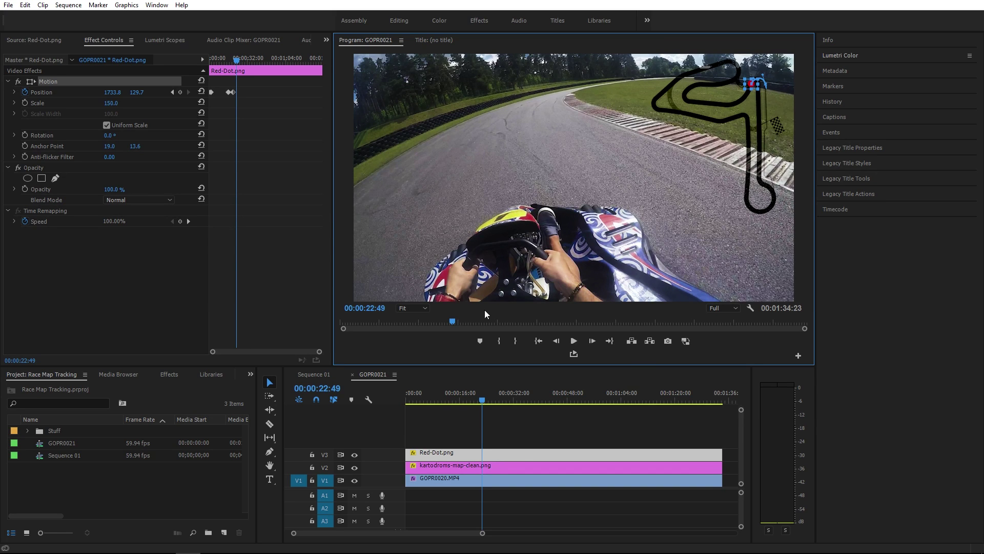
pyautogui.hotkey('ctrl', 's')
pyautogui.click(413, 309)
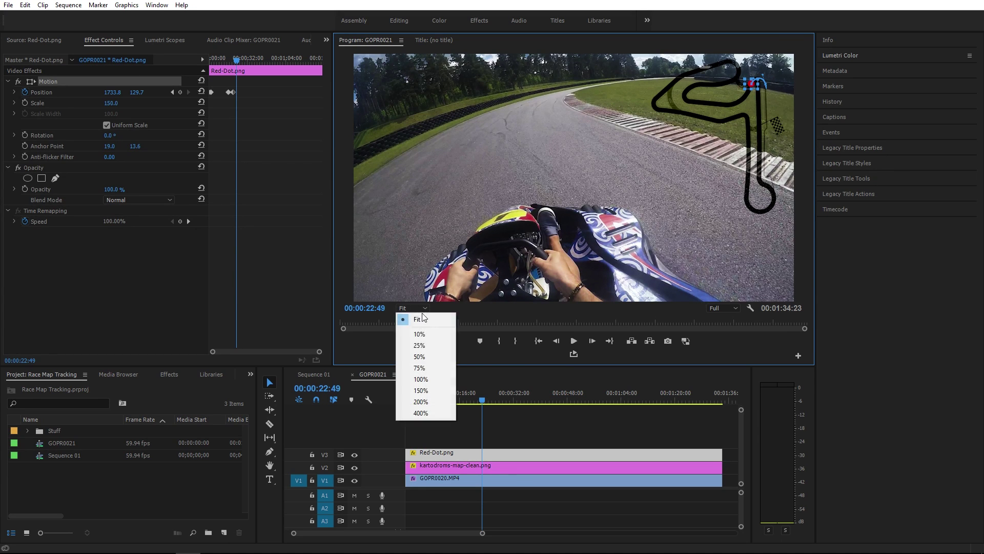
# - At 150% zoom, drag the red dot out of the hairpin down the track to 1704.8, 187.7
pyautogui.click(432, 391)
pyautogui.moveTo(537, 298); pyautogui.dragTo(690, 297)
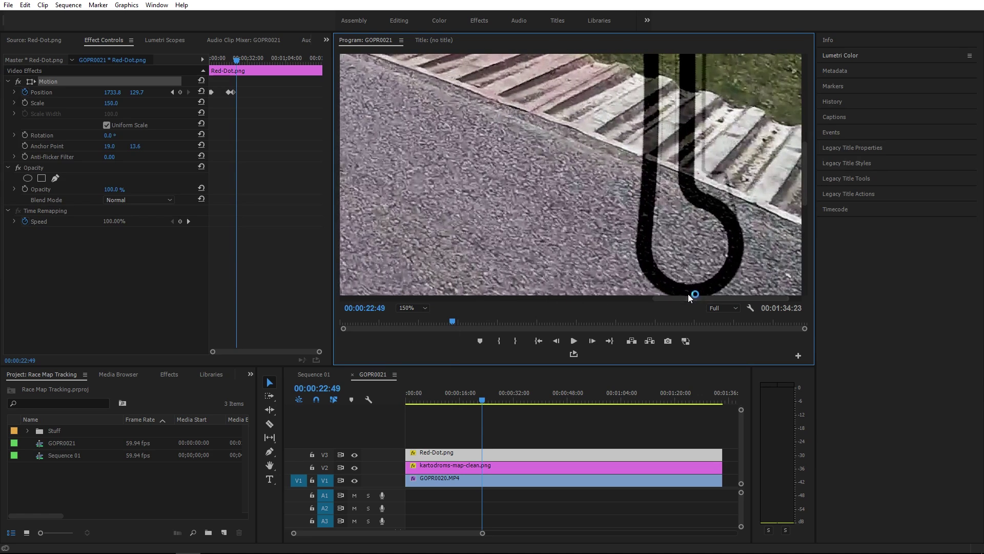
pyautogui.click(801, 193)
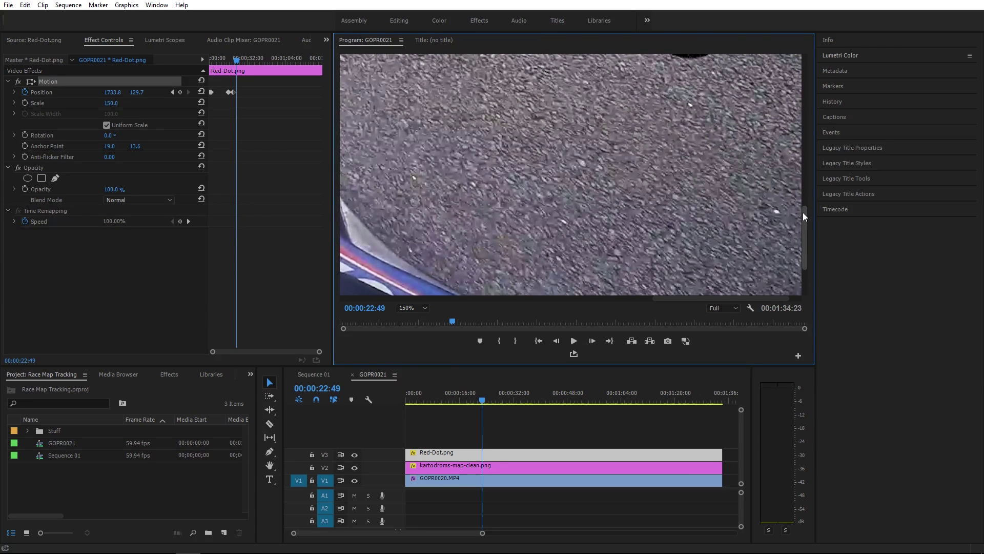
pyautogui.moveTo(802, 213); pyautogui.dragTo(803, 78)
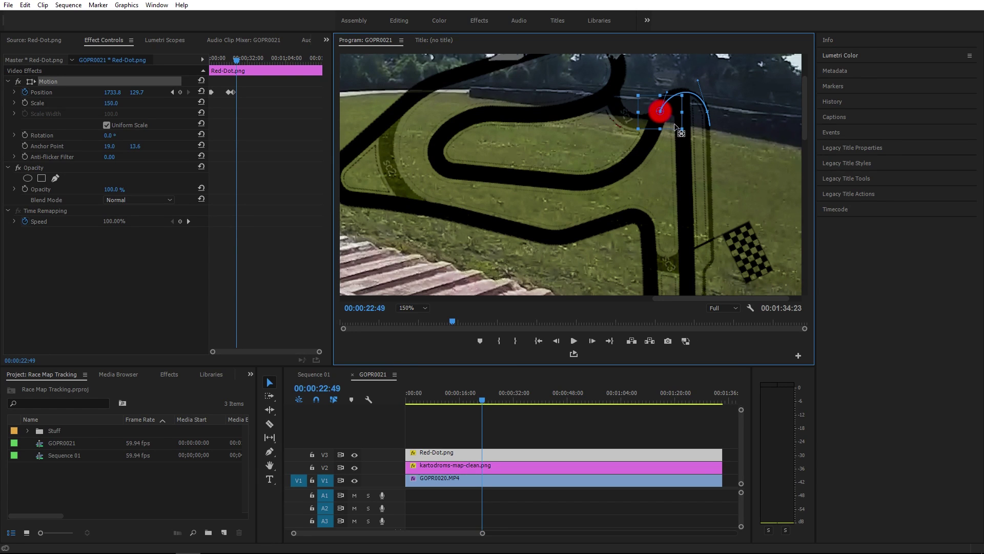
pyautogui.moveTo(676, 124)
pyautogui.mouseDown()
pyautogui.moveTo(704, 146)
pyautogui.moveTo(676, 127)
pyautogui.mouseUp()
pyautogui.moveTo(677, 125)
pyautogui.mouseDown()
pyautogui.moveTo(702, 148)
pyautogui.moveTo(670, 132)
pyautogui.mouseUp()
pyautogui.moveTo(113, 94); pyautogui.dragTo(177, 95)
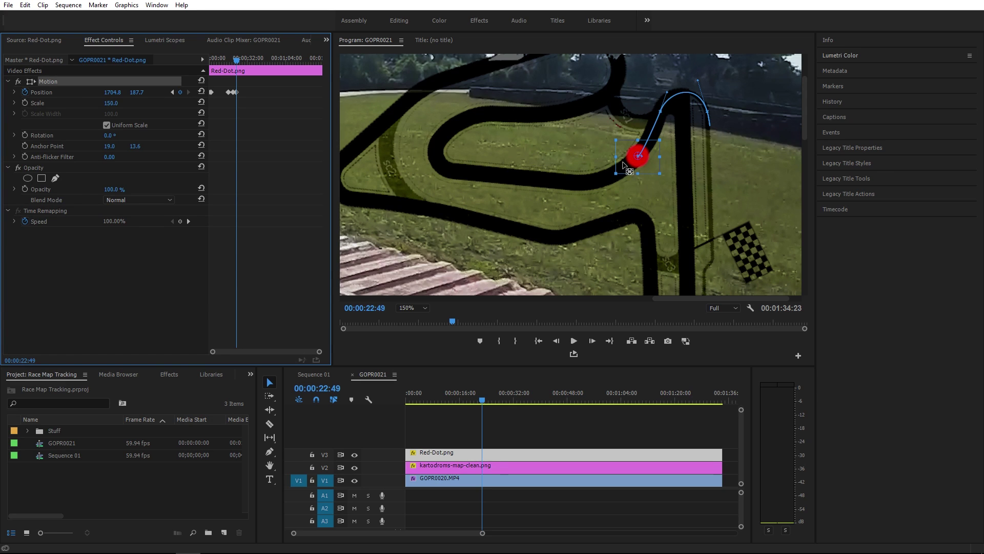
pyautogui.click(424, 310)
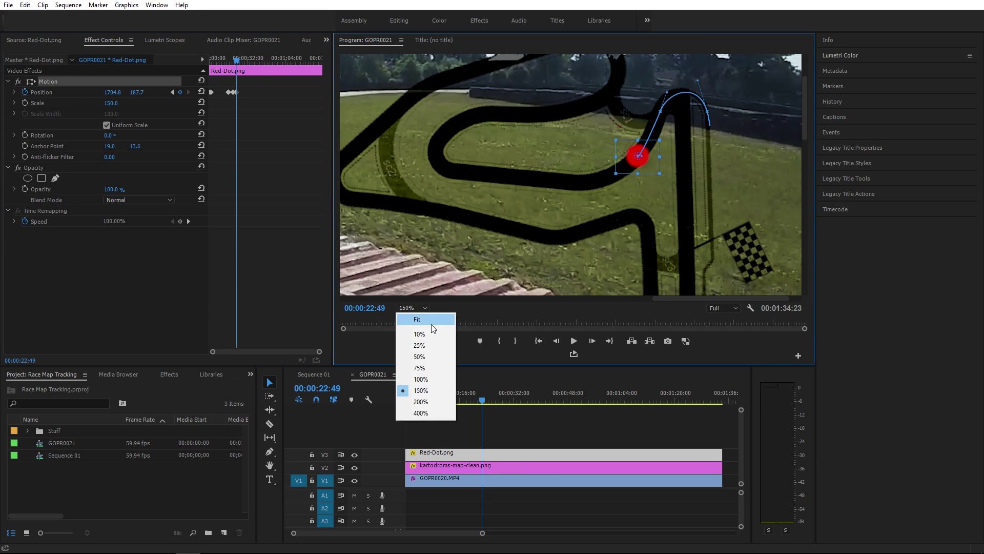
# - Fit the monitor and advance playback to 00:00:25:30
pyautogui.click(430, 320)
pyautogui.press('space')
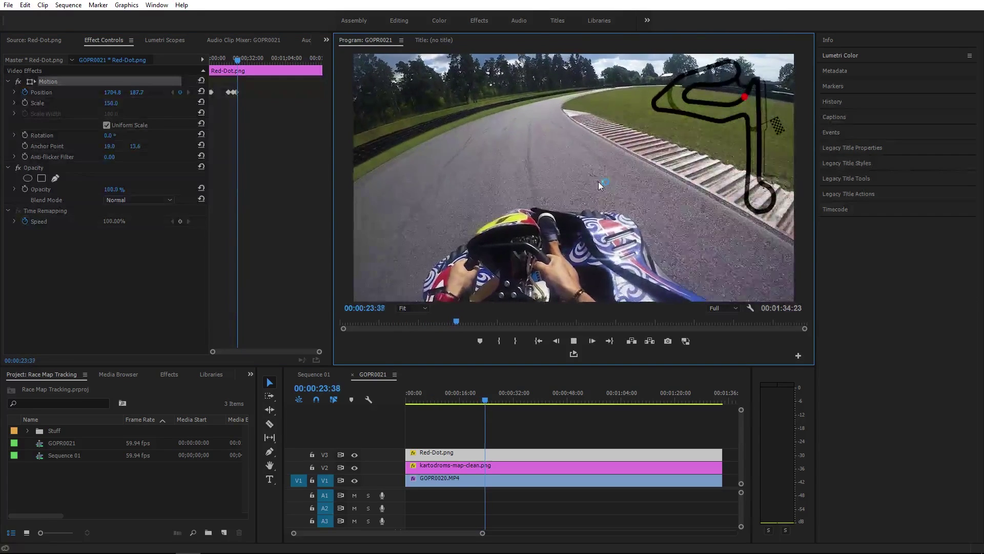
pyautogui.press('space')
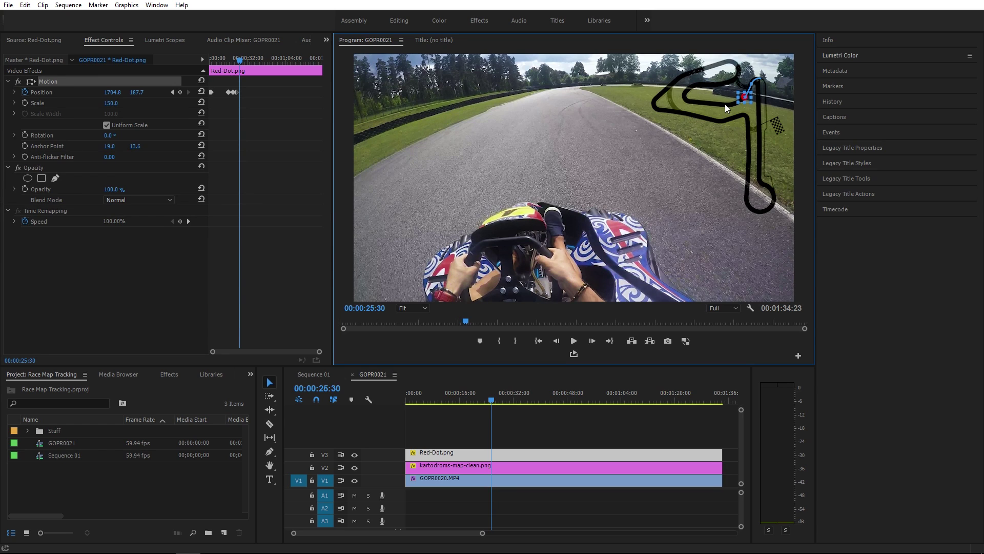
# - Zoom the Program monitor to 150% and scroll to the track map
pyautogui.click(412, 308)
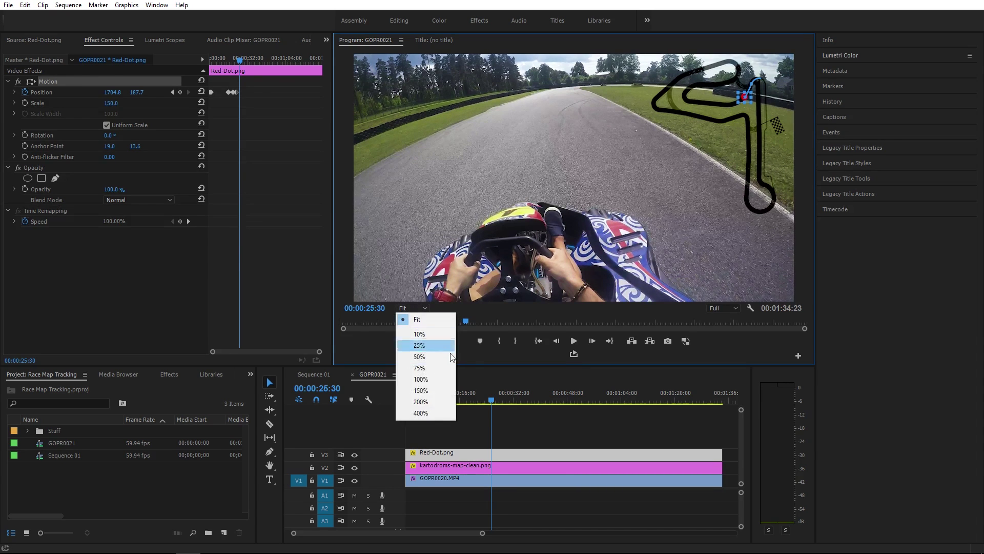
pyautogui.click(421, 390)
pyautogui.moveTo(572, 296); pyautogui.dragTo(717, 296)
pyautogui.moveTo(807, 187); pyautogui.dragTo(809, 116)
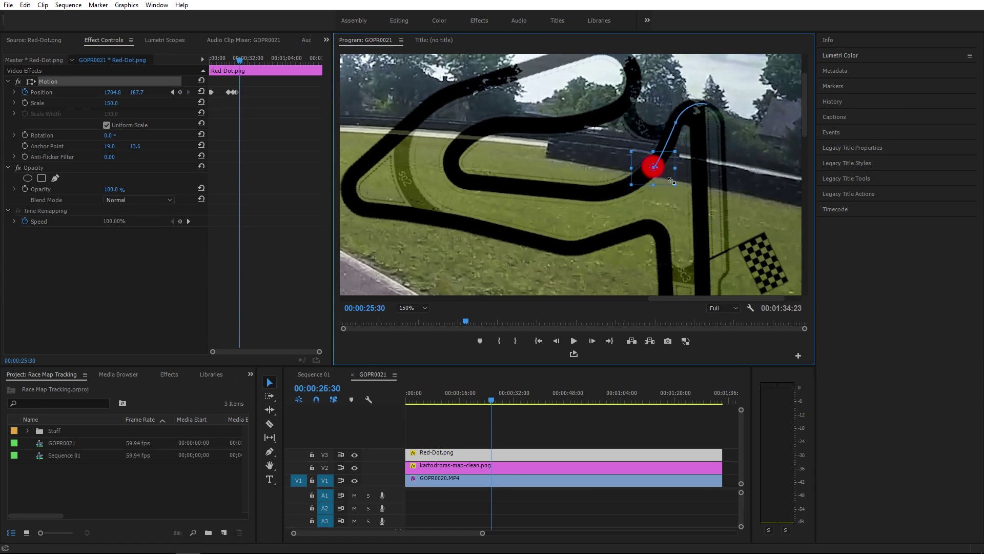
# - Undo a stray anchor change and move the red dot to the kart's spot, 1625.0, 219.1
pyautogui.click(697, 205)
pyautogui.click(653, 167)
pyautogui.click(718, 190)
pyautogui.moveTo(647, 163); pyautogui.dragTo(654, 167)
pyautogui.hotkey('ctrl', 'z')
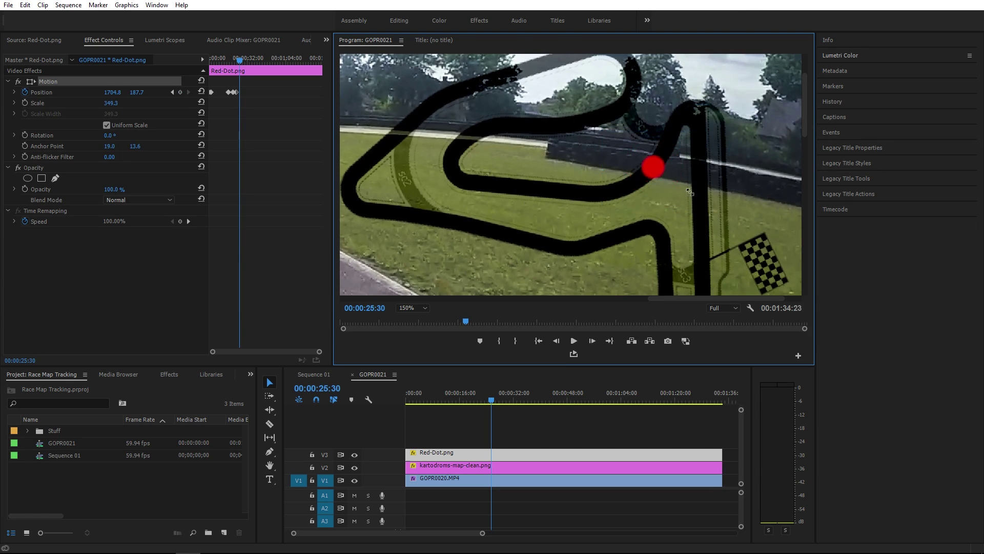
pyautogui.click(421, 309)
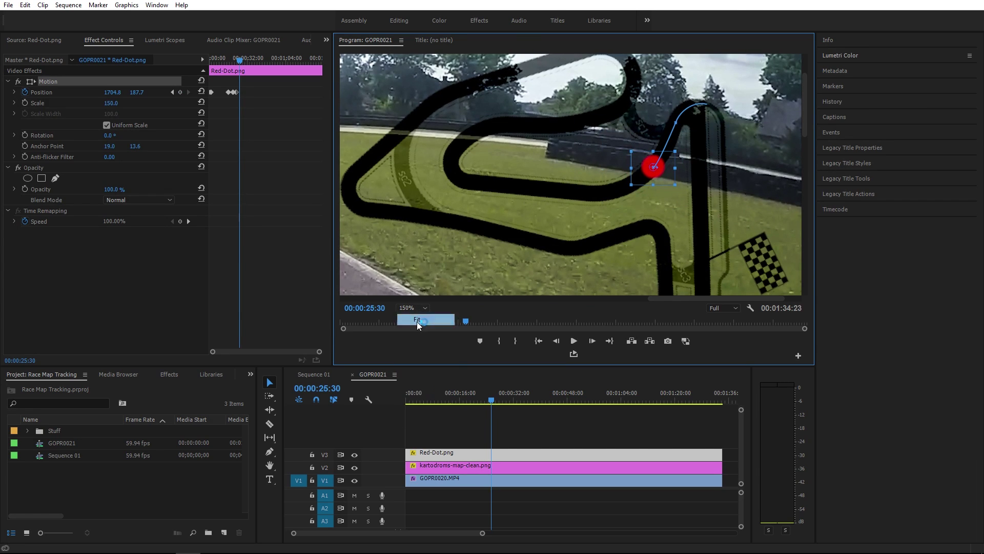
pyautogui.click(418, 321)
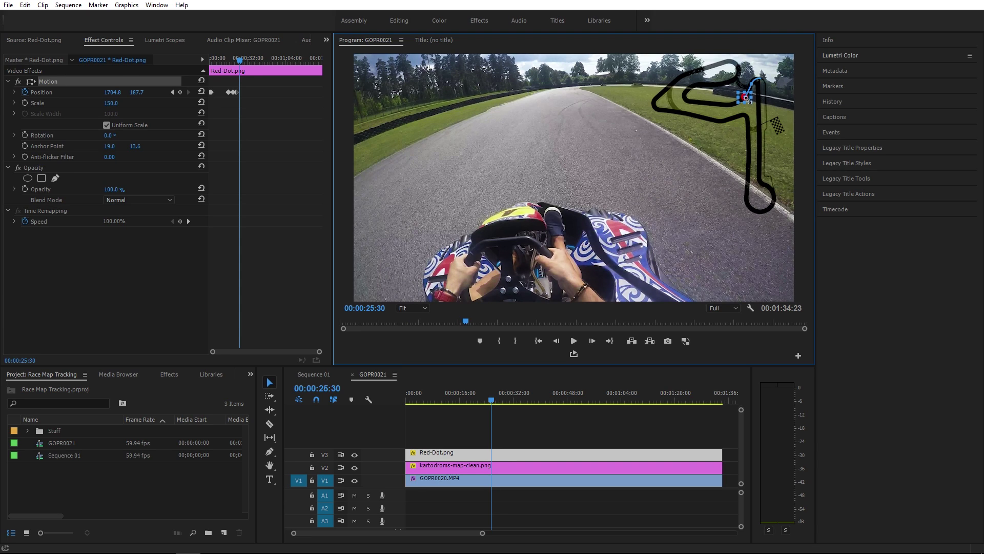
pyautogui.moveTo(749, 101); pyautogui.dragTo(726, 104)
# - Zoom the Program monitor to 150% and scroll to the map
pyautogui.click(416, 310)
pyautogui.click(430, 388)
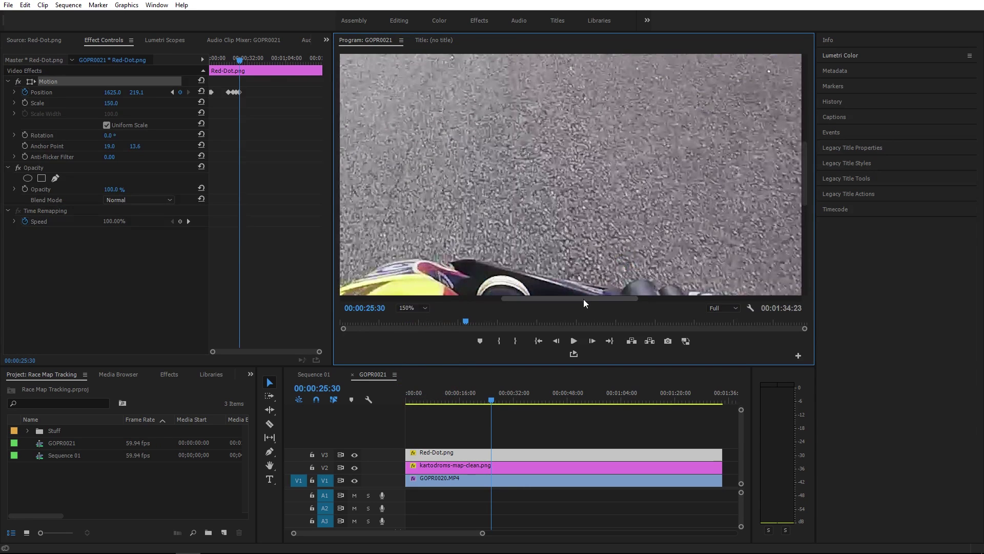
pyautogui.moveTo(583, 299); pyautogui.dragTo(726, 284)
pyautogui.moveTo(801, 158); pyautogui.dragTo(804, 91)
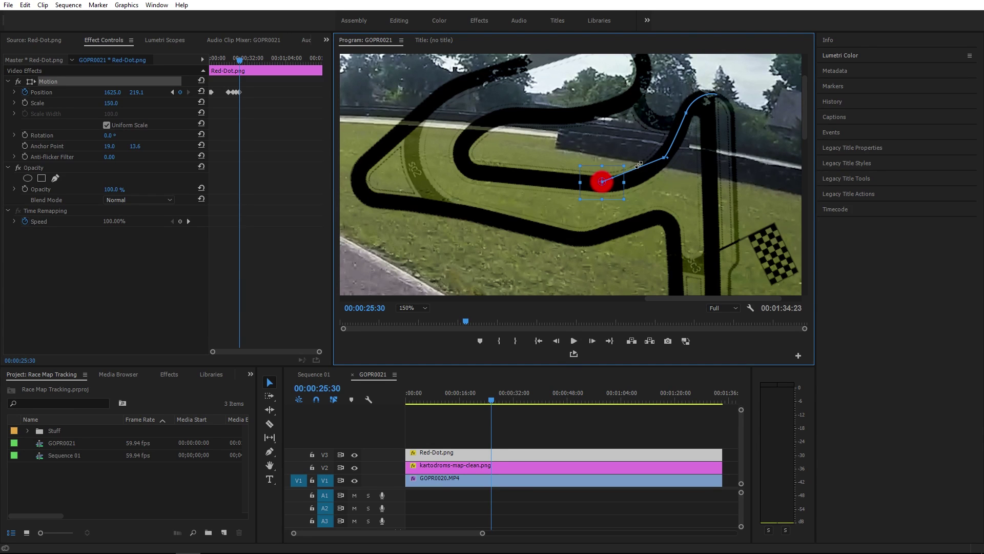
# - Check that the dot's motion path into 00:00:25:30 curves along the track bend
pyautogui.click(674, 168)
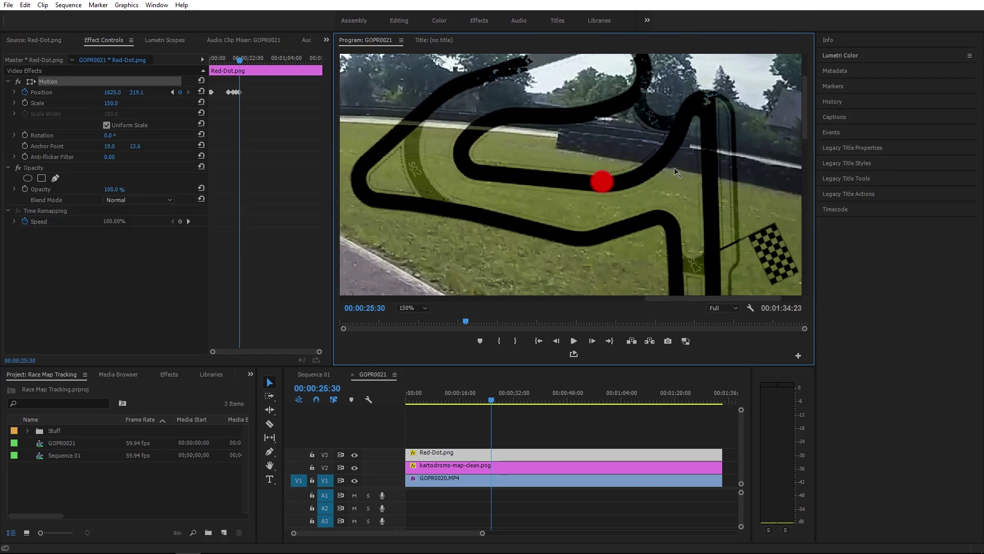
pyautogui.click(681, 139)
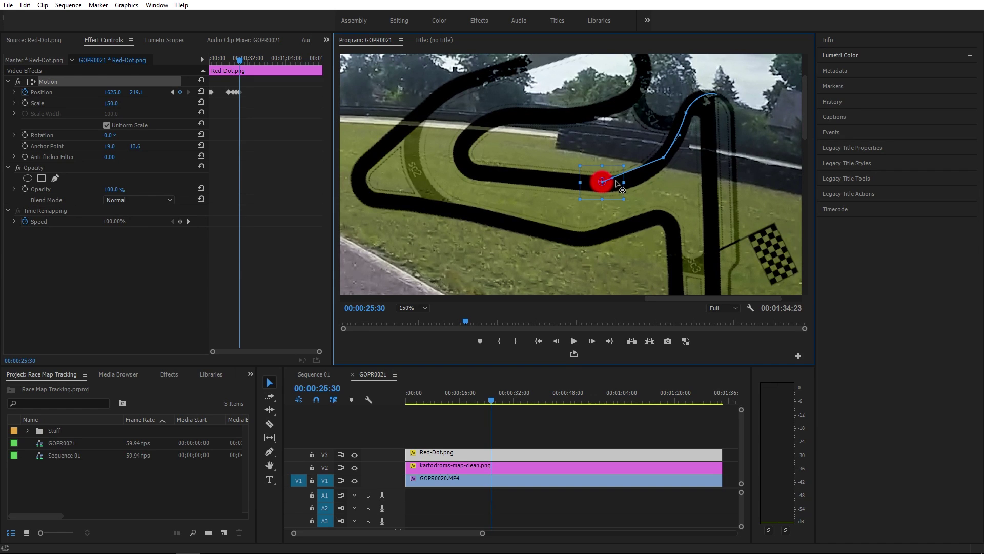
pyautogui.click(629, 187)
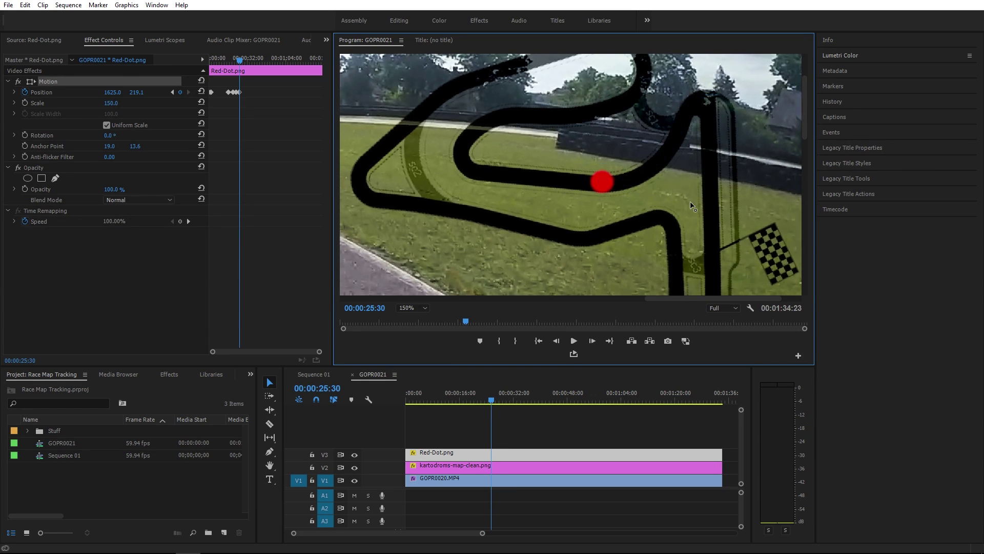
pyautogui.click(629, 187)
pyautogui.click(629, 188)
pyautogui.click(629, 188)
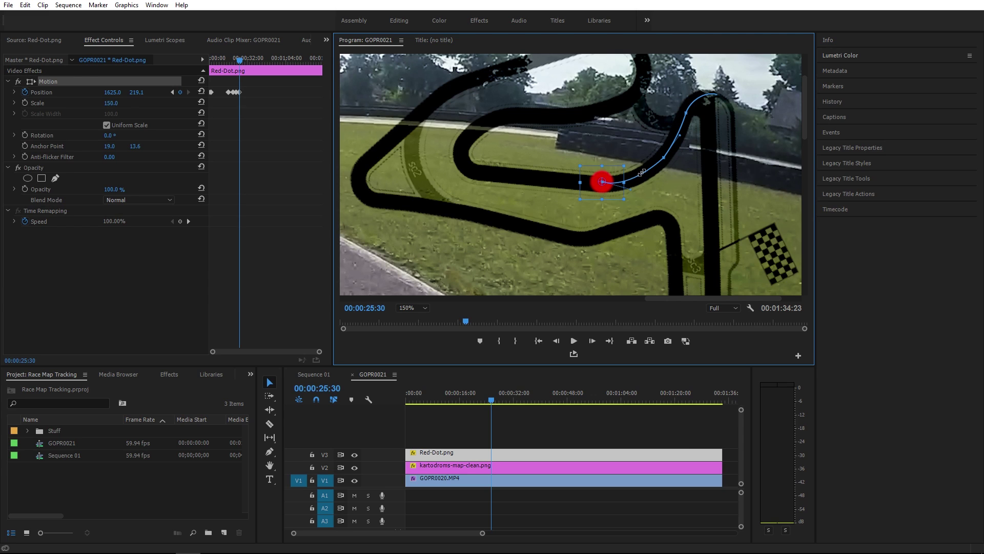
# - At 00:00:30:24, move the red dot left along the track map to 1473.0, 208.0
pyautogui.click(405, 308)
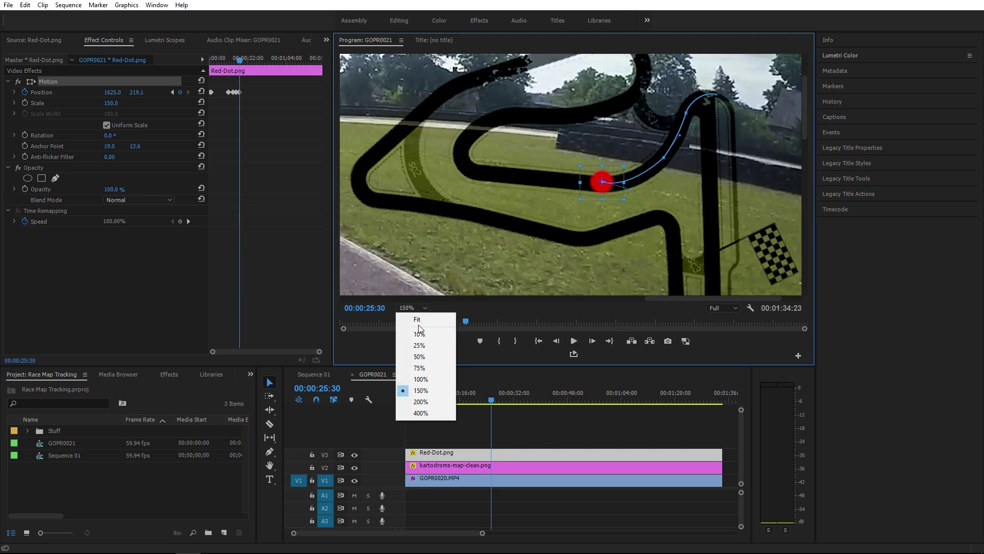
pyautogui.click(406, 319)
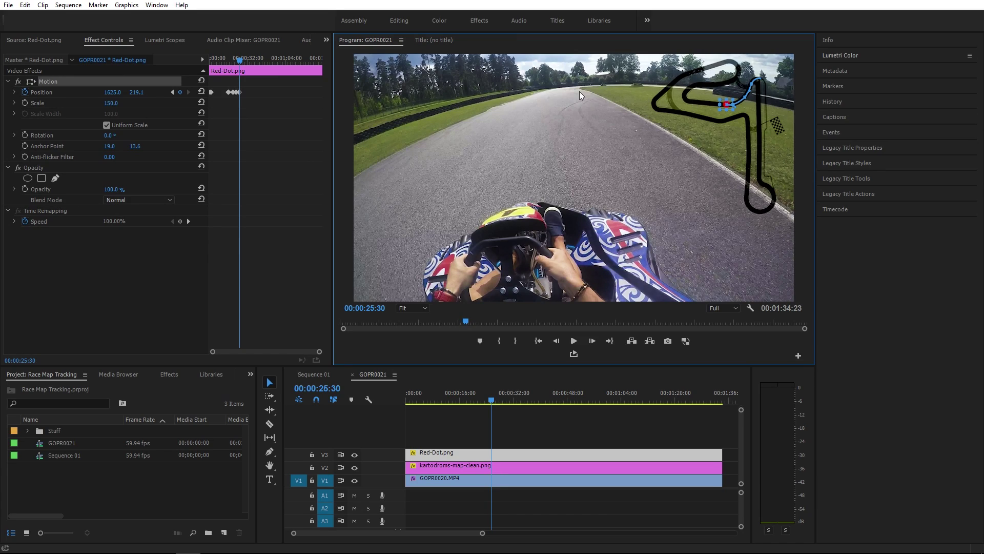
pyautogui.press('space')
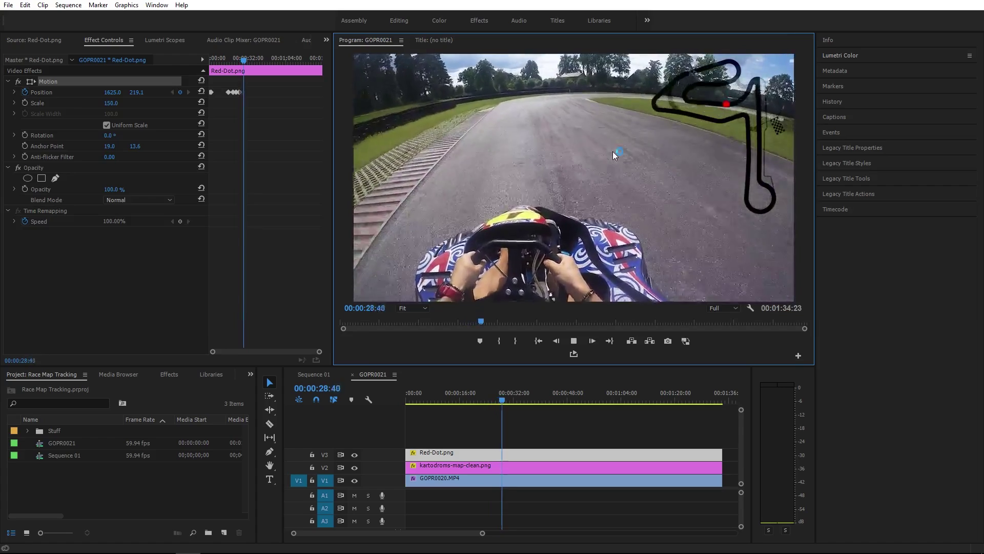
pyautogui.press('space')
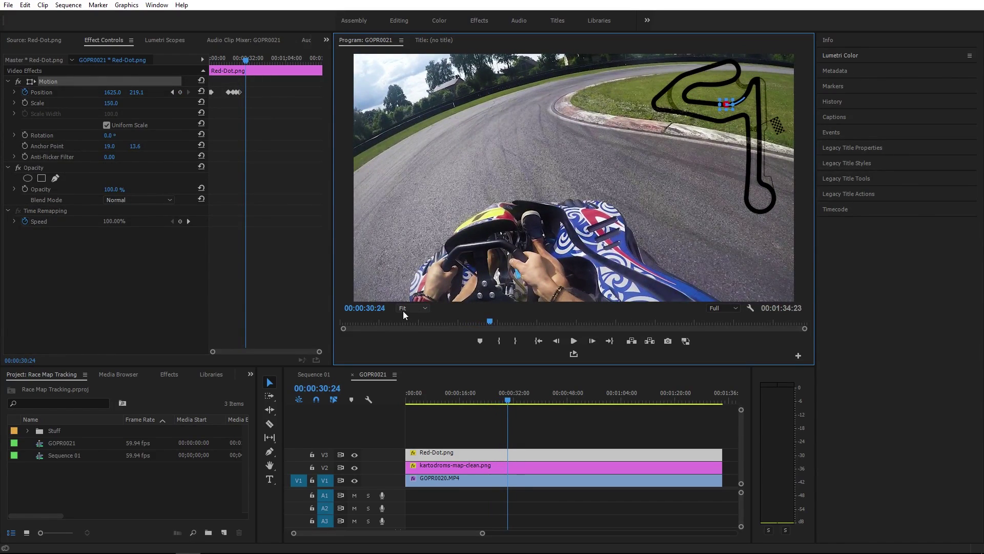
pyautogui.moveTo(728, 107); pyautogui.dragTo(691, 102)
pyautogui.moveTo(691, 101); pyautogui.dragTo(690, 100)
# - Magnify the preview to 150%, pan to the track map, and step back to 00:00:29:02
pyautogui.click(413, 307)
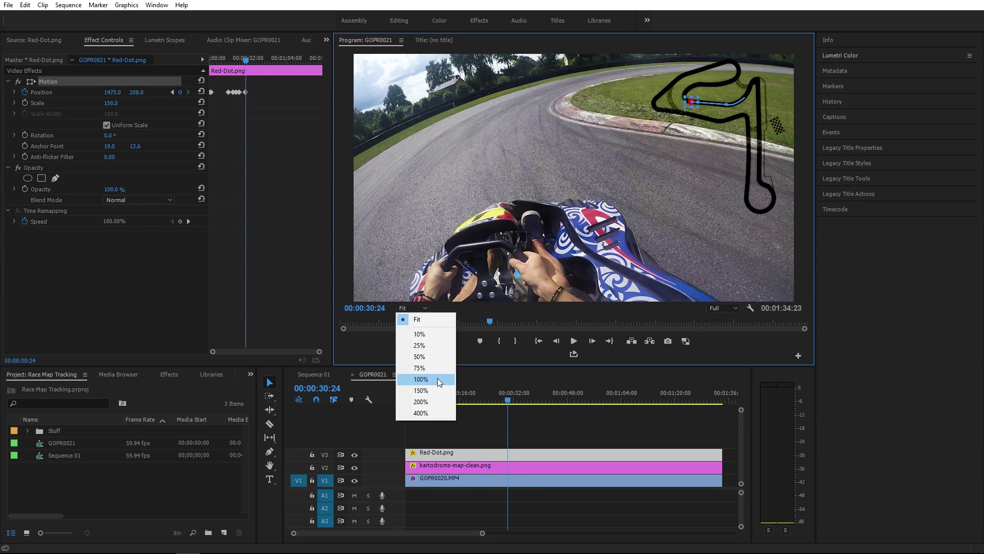
pyautogui.click(439, 378)
pyautogui.moveTo(575, 300); pyautogui.dragTo(710, 303)
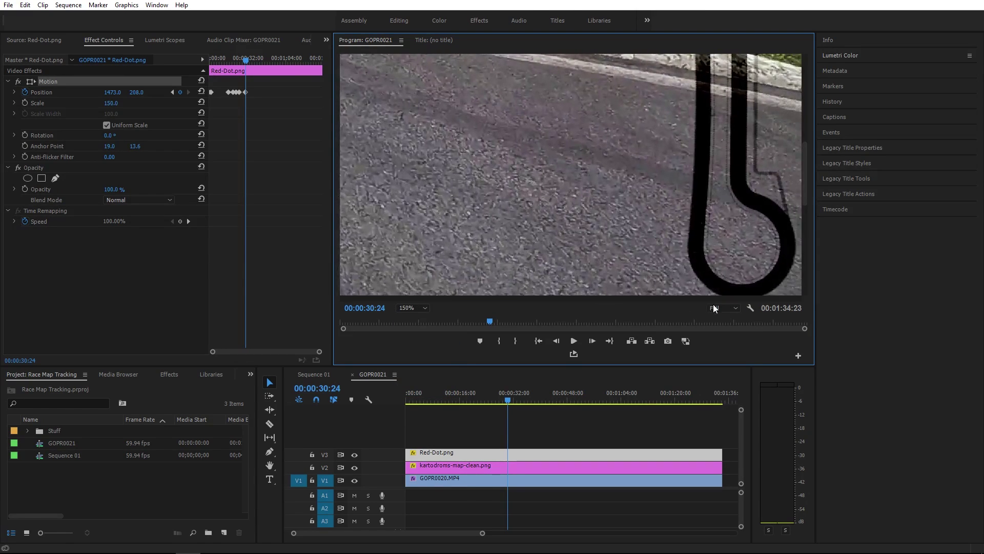
pyautogui.moveTo(805, 154); pyautogui.dragTo(811, 125)
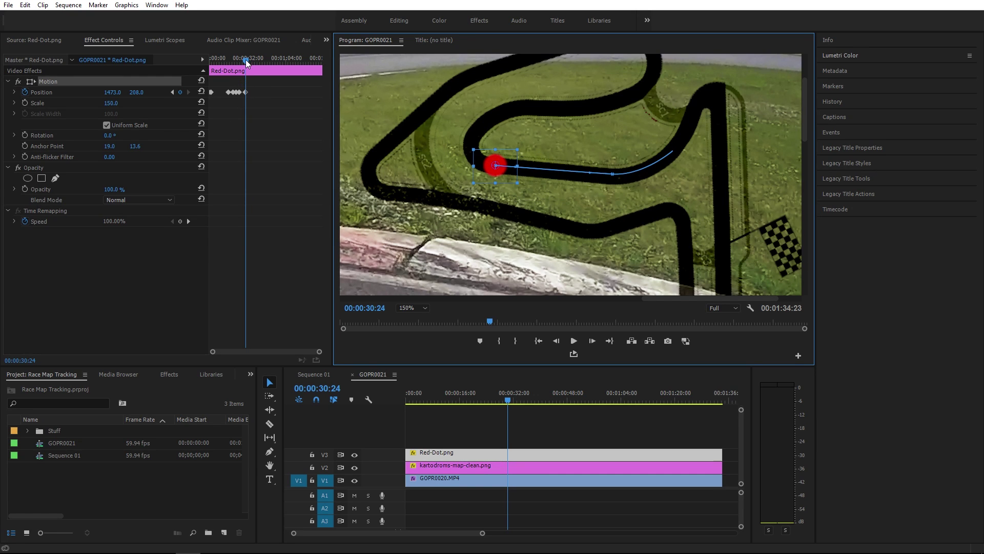
pyautogui.moveTo(246, 63); pyautogui.dragTo(244, 63)
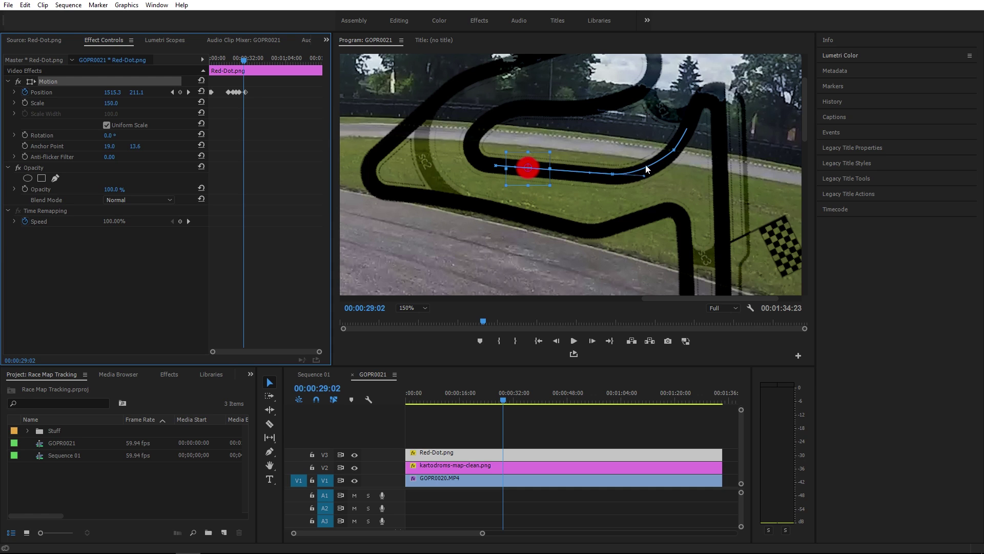
# - Scrub around 00:00:29:54 to check the red dot at 1488.5, 209.1 follows the kart
pyautogui.moveTo(243, 63); pyautogui.dragTo(242, 64)
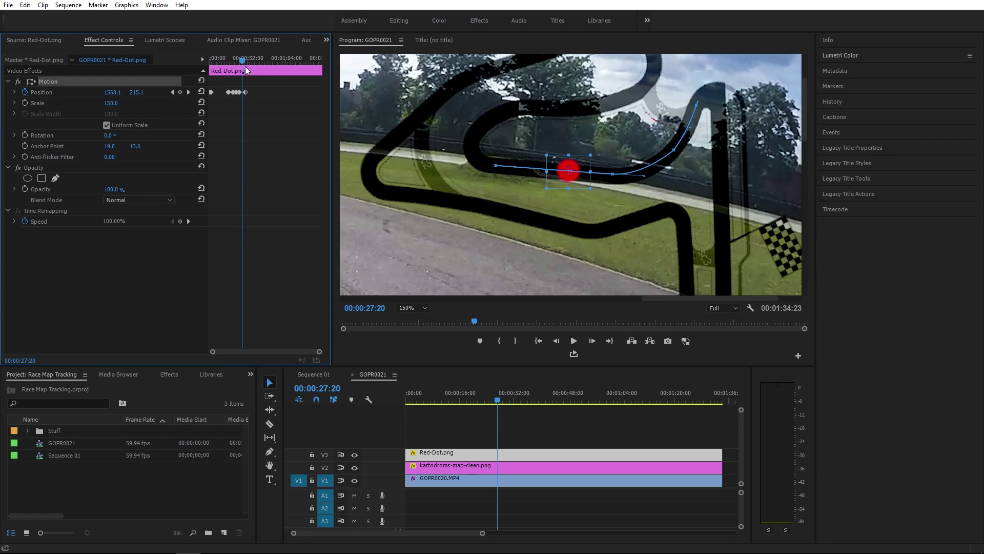
pyautogui.moveTo(243, 62); pyautogui.dragTo(244, 67)
pyautogui.moveTo(243, 63); pyautogui.dragTo(247, 63)
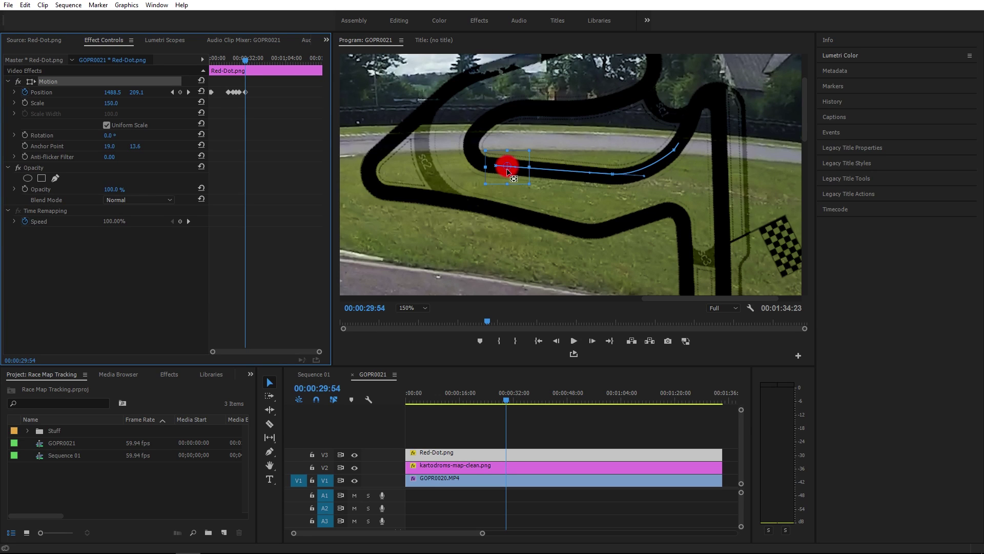
# - From the next keyframe, play to 00:00:35:29 and move the red dot up to 1511.0, 154.2
pyautogui.click(188, 92)
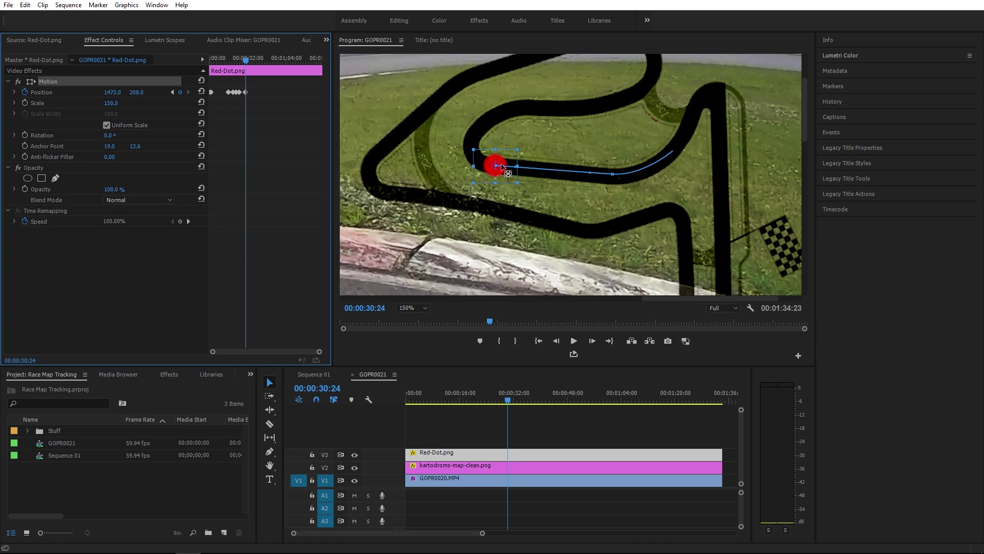
pyautogui.click(416, 308)
pyautogui.click(410, 323)
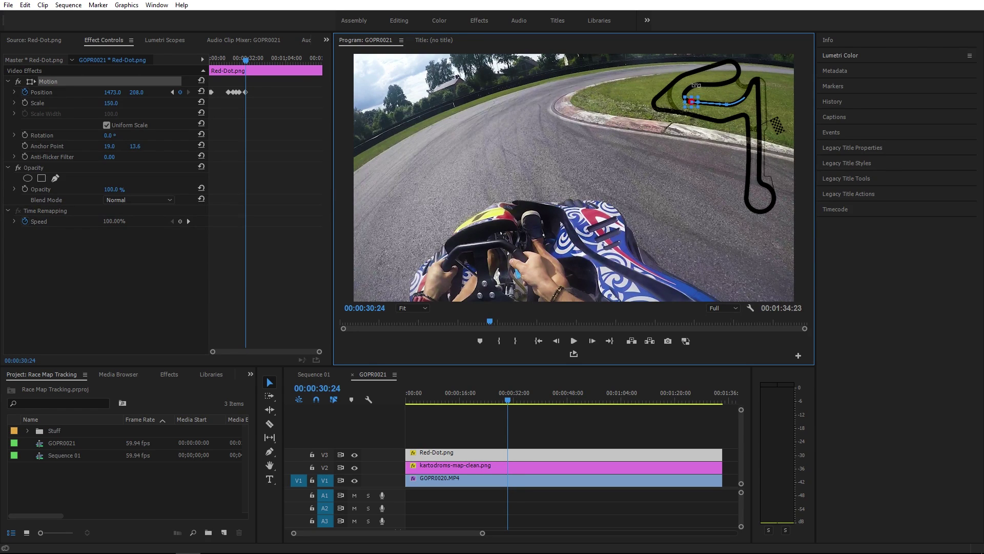
pyautogui.press('space')
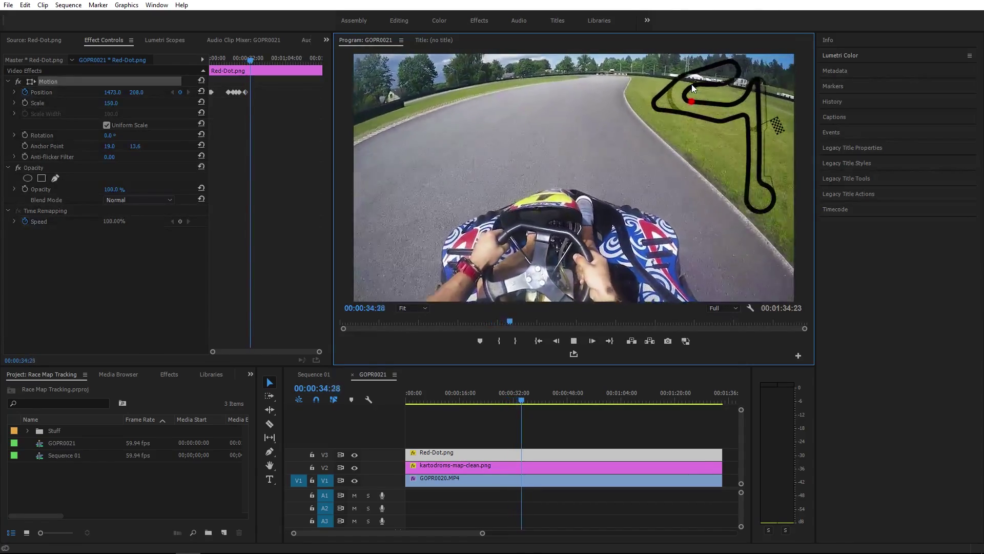
pyautogui.press('space')
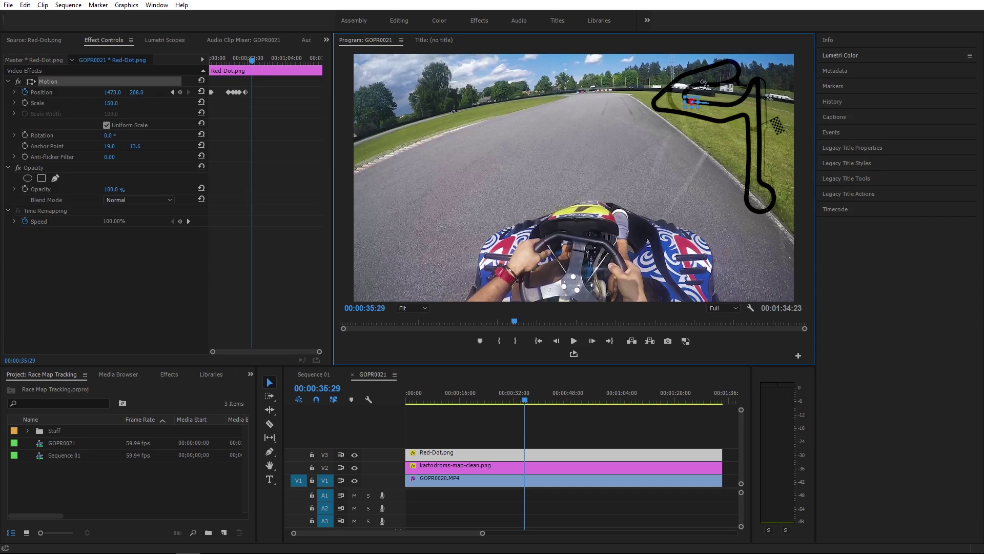
pyautogui.moveTo(696, 106); pyautogui.dragTo(702, 86)
pyautogui.click(412, 308)
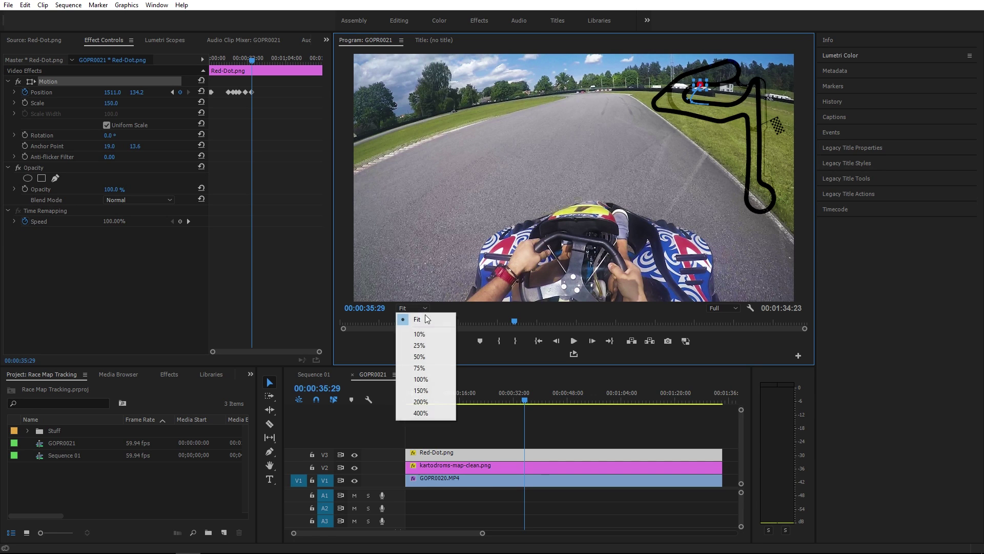
pyautogui.click(421, 393)
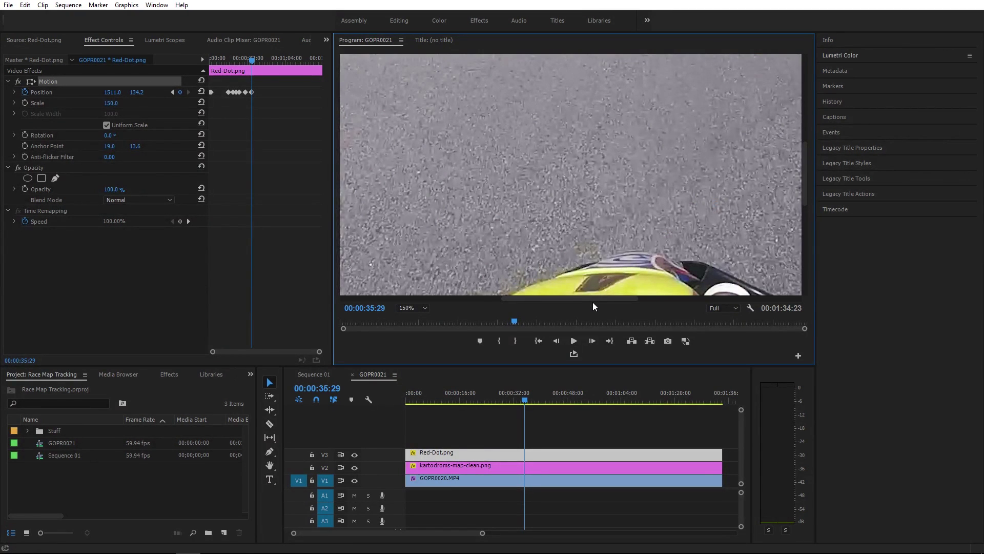
pyautogui.moveTo(592, 298); pyautogui.dragTo(743, 297)
pyautogui.moveTo(808, 193); pyautogui.dragTo(770, 122)
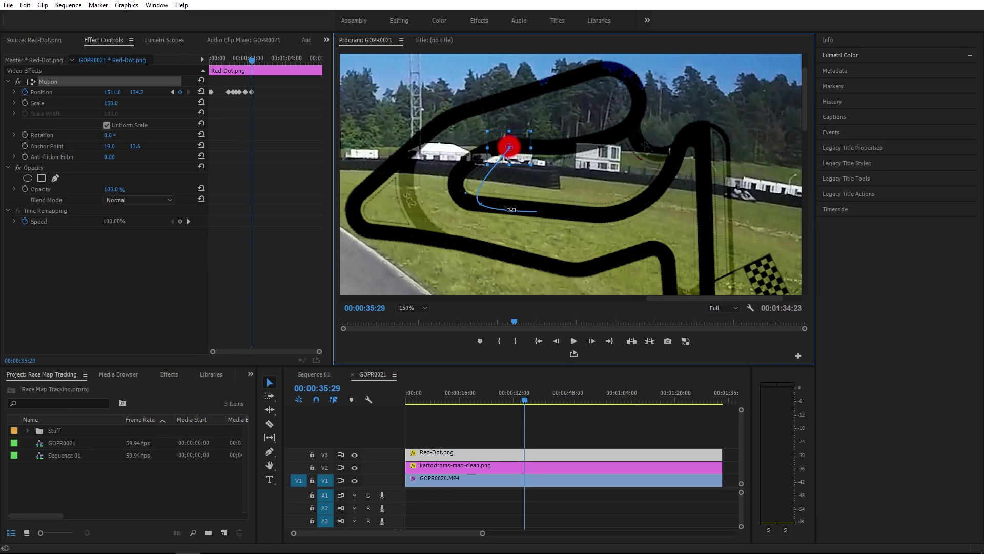
pyautogui.click(410, 308)
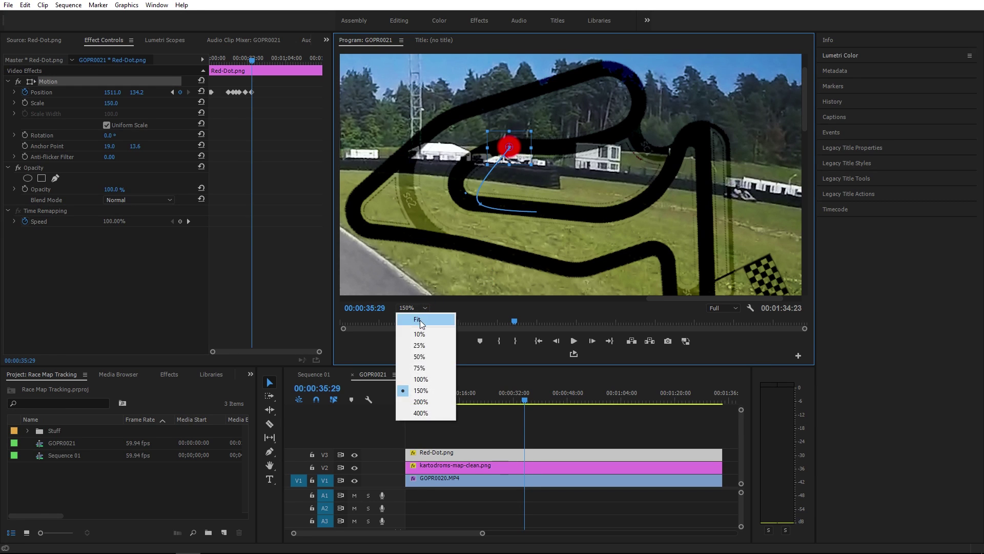
pyautogui.click(410, 317)
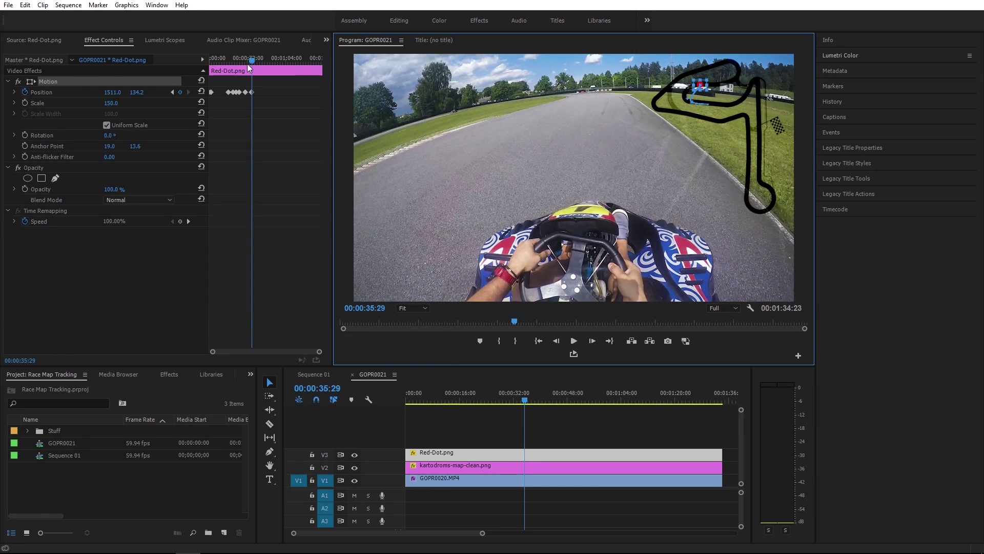
pyautogui.moveTo(251, 61); pyautogui.dragTo(243, 62)
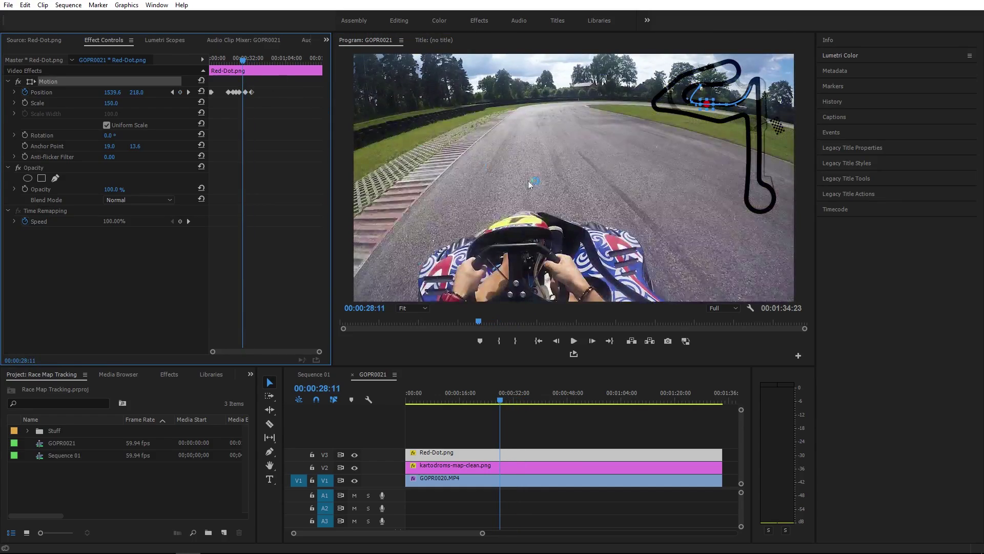
pyautogui.press('space')
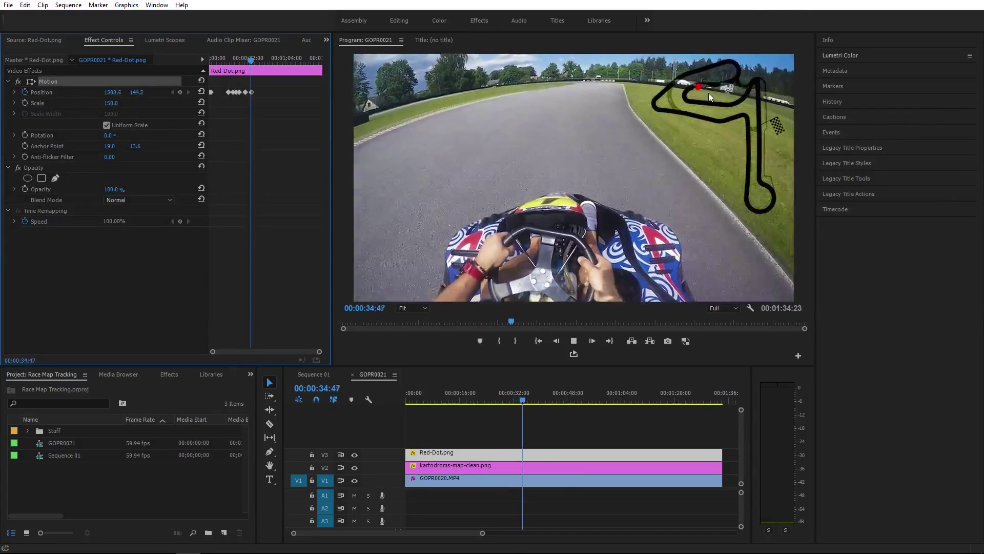
pyautogui.press('space')
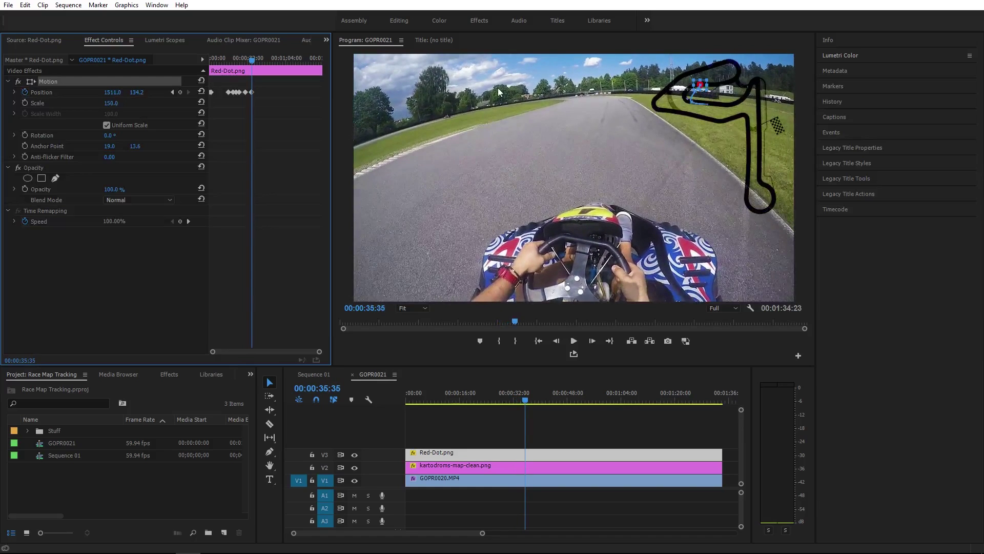
pyautogui.click(172, 93)
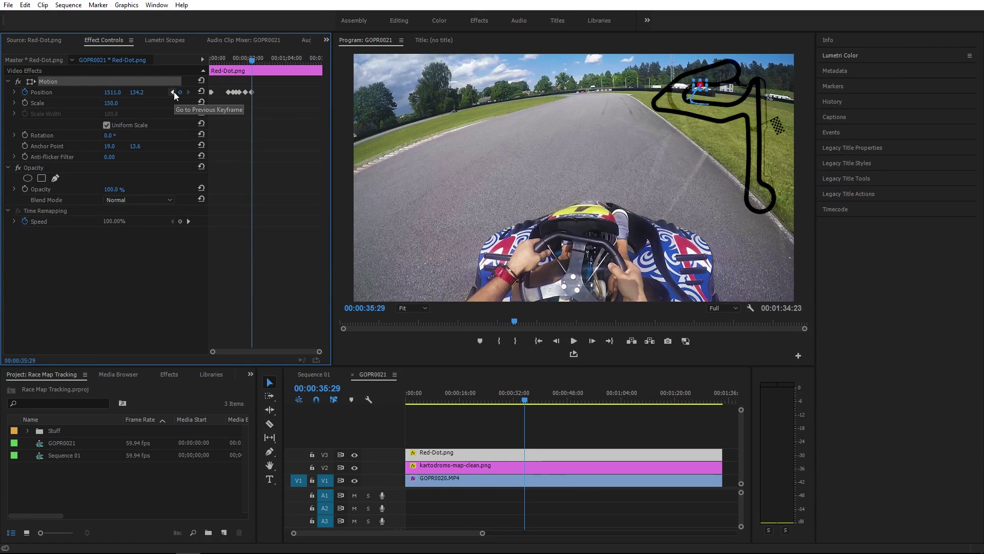
pyautogui.click(415, 308)
# - Magnify the preview to 150% and pan to the track map
pyautogui.click(430, 389)
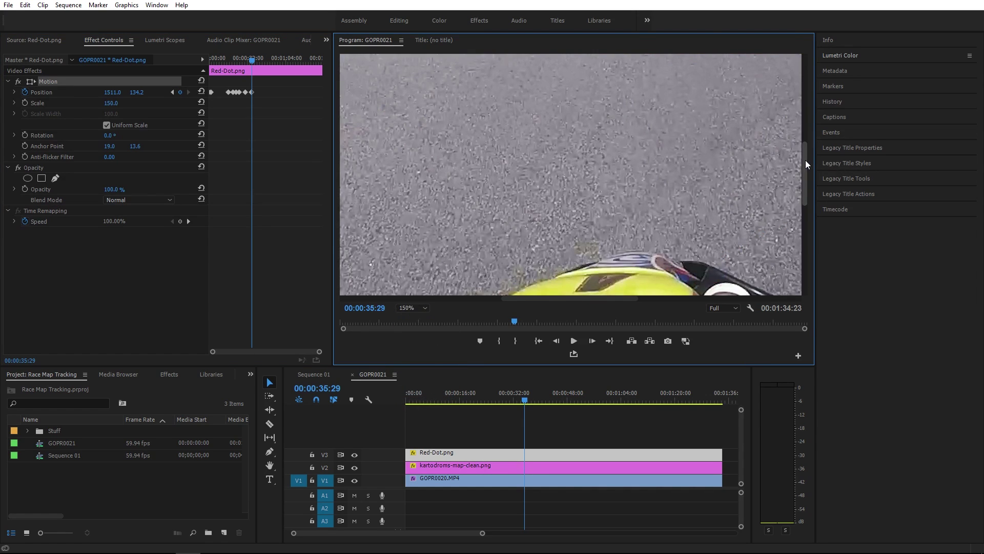
pyautogui.moveTo(805, 159); pyautogui.dragTo(807, 77)
pyautogui.moveTo(572, 299); pyautogui.dragTo(688, 306)
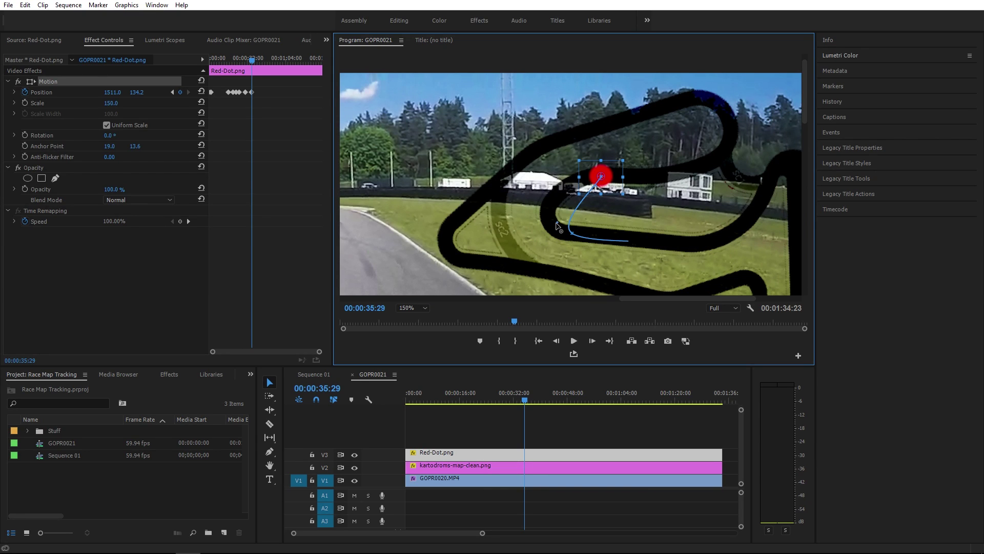
# - Drag the keyframe's Bezier handle so the dot's motion path curves around the track's bend
pyautogui.click(508, 207)
pyautogui.click(503, 220)
pyautogui.click(583, 189)
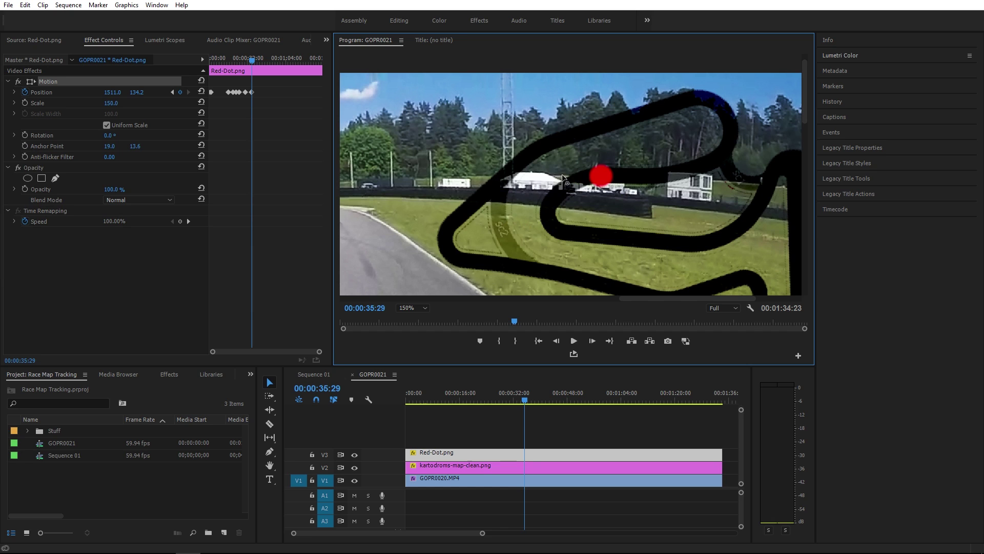
pyautogui.click(571, 169)
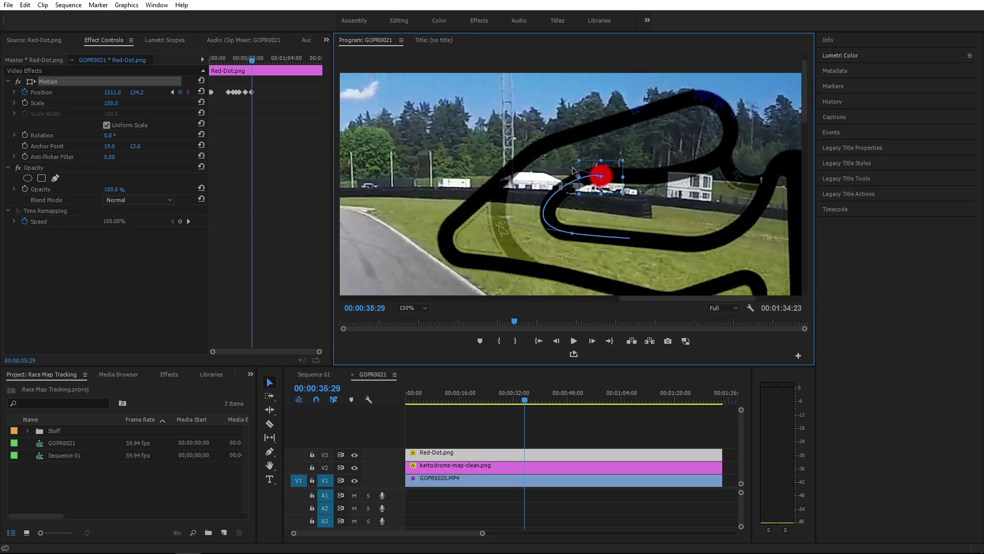
pyautogui.moveTo(505, 223); pyautogui.dragTo(516, 225)
# - Scrub back to 00:00:29:54 to check the curved path, then save the project
pyautogui.moveTo(252, 61); pyautogui.dragTo(250, 62)
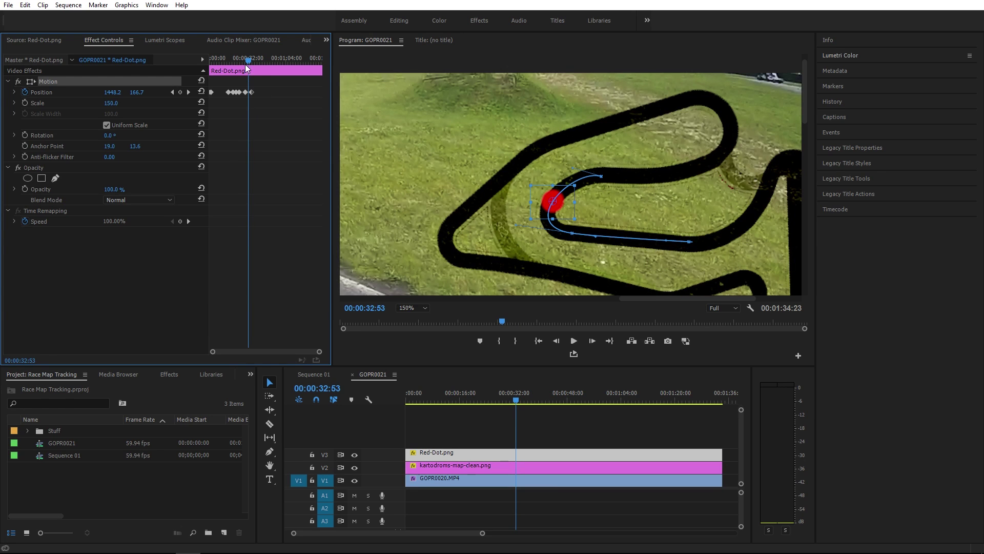
pyautogui.moveTo(250, 62); pyautogui.dragTo(245, 62)
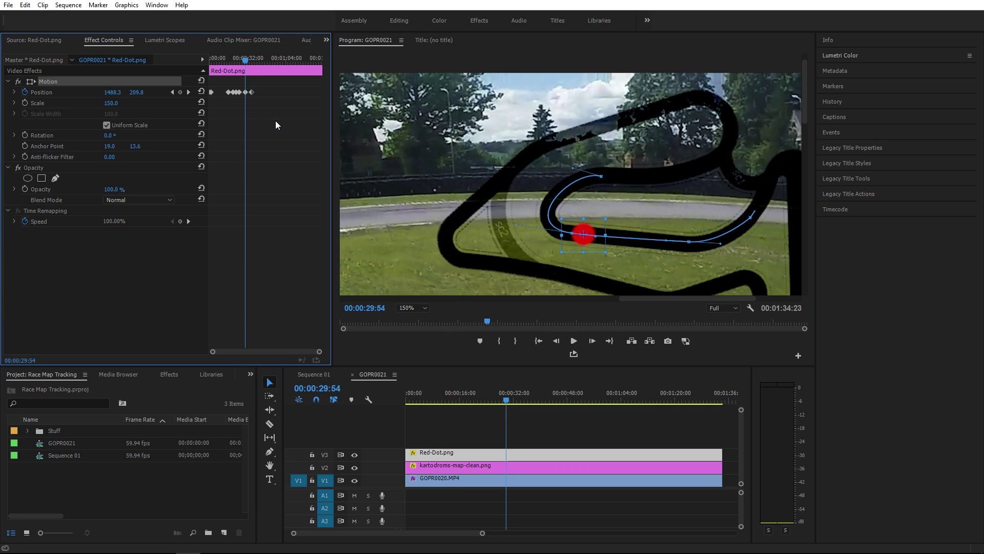
pyautogui.hotkey('ctrl', 's')
# - Set the preview zoom to Fit and deselect the dot's motion properties
pyautogui.click(426, 307)
pyautogui.click(413, 317)
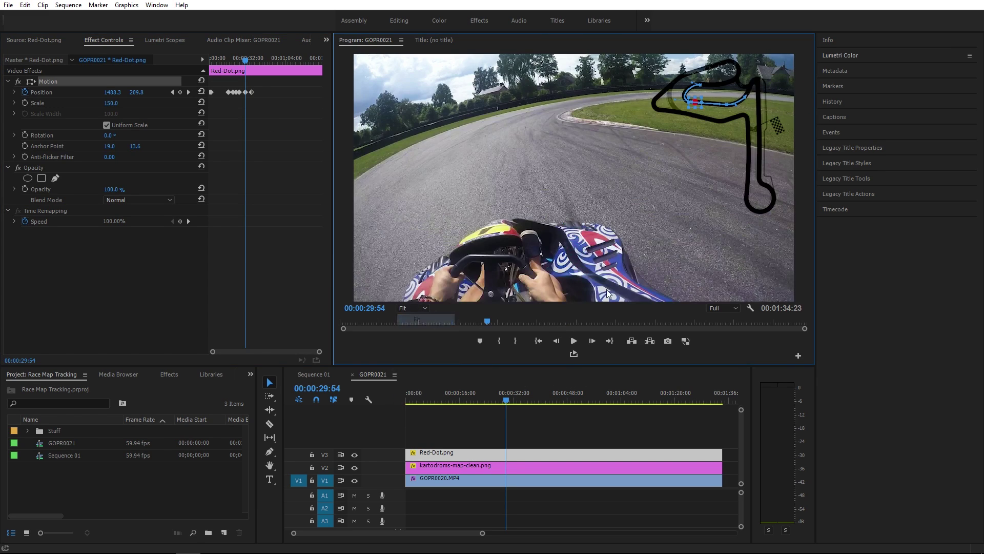
pyautogui.click(103, 301)
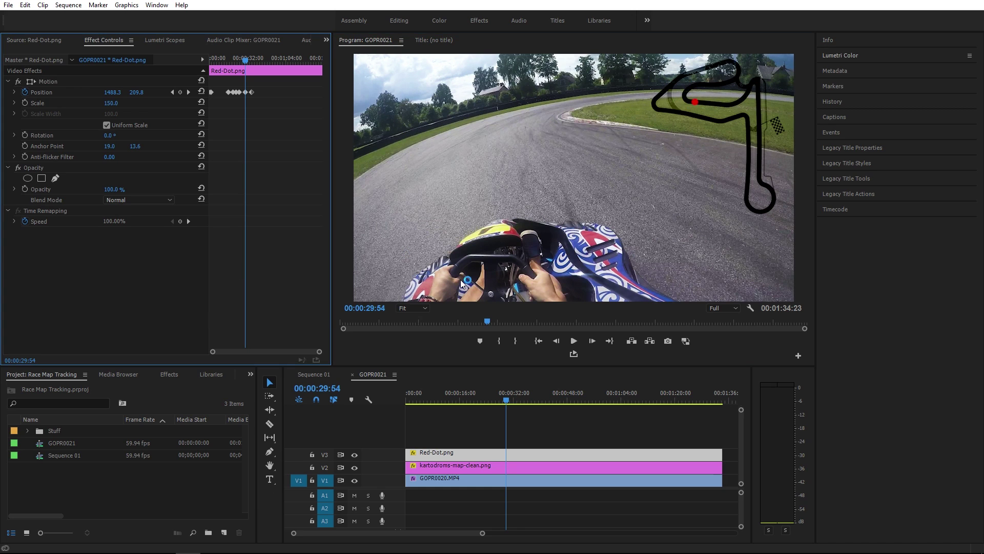
# - Play from the start to 00:00:37:30 and pull the path point near the map's right end along the track
pyautogui.moveTo(506, 400); pyautogui.dragTo(397, 393)
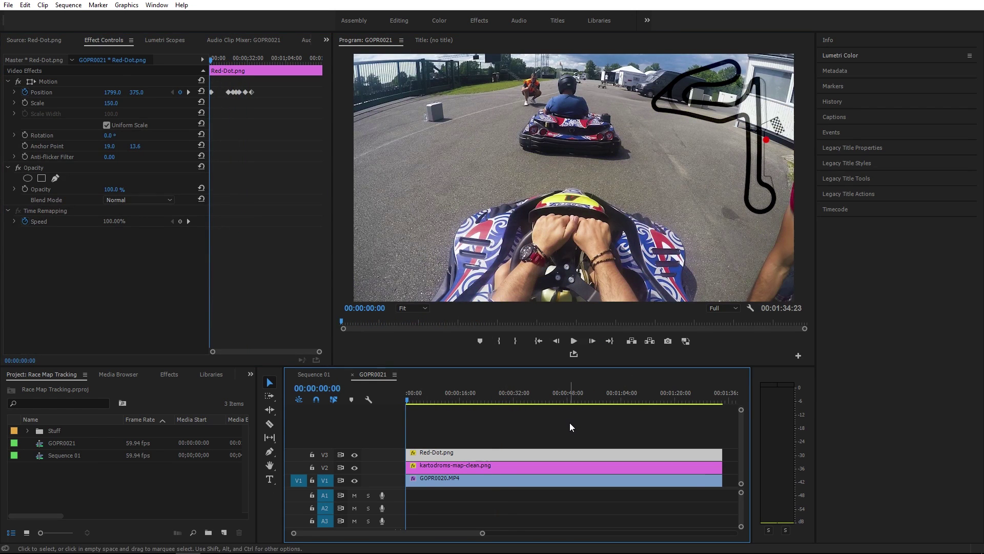
pyautogui.press('space')
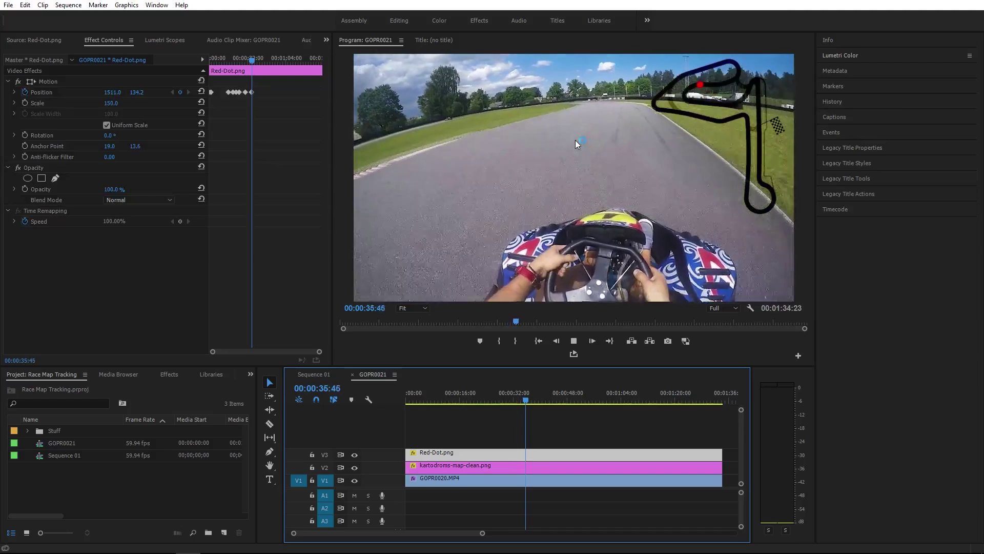
pyautogui.press('space')
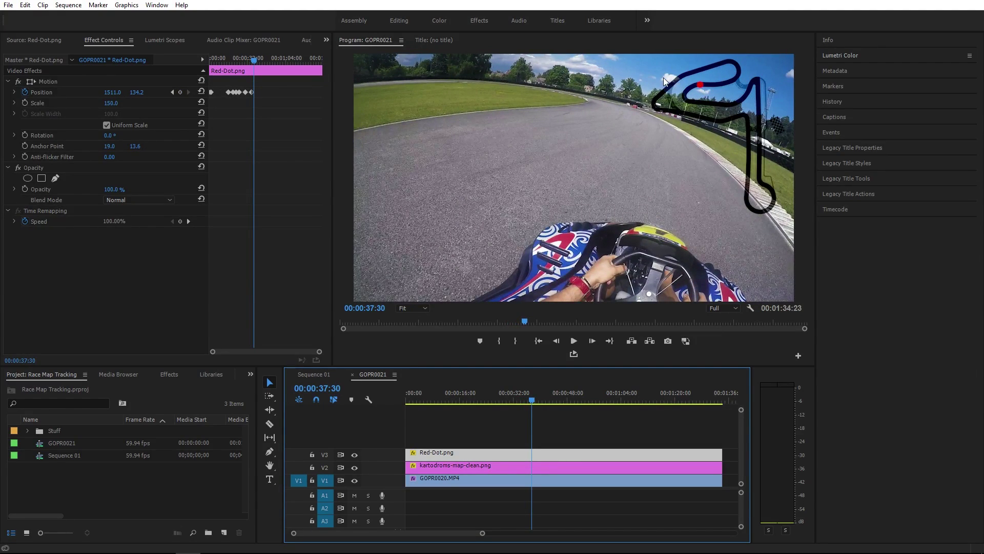
pyautogui.moveTo(753, 80); pyautogui.dragTo(756, 133)
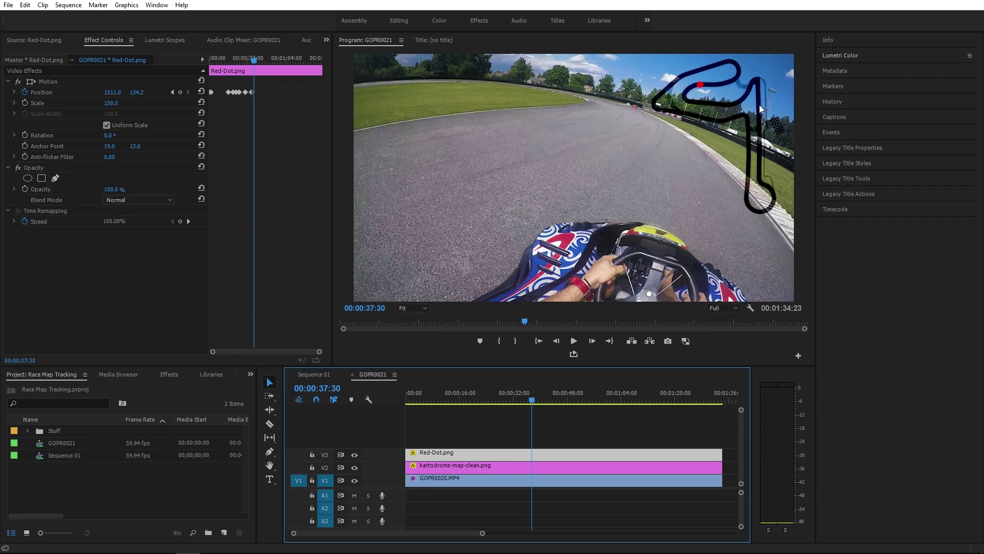